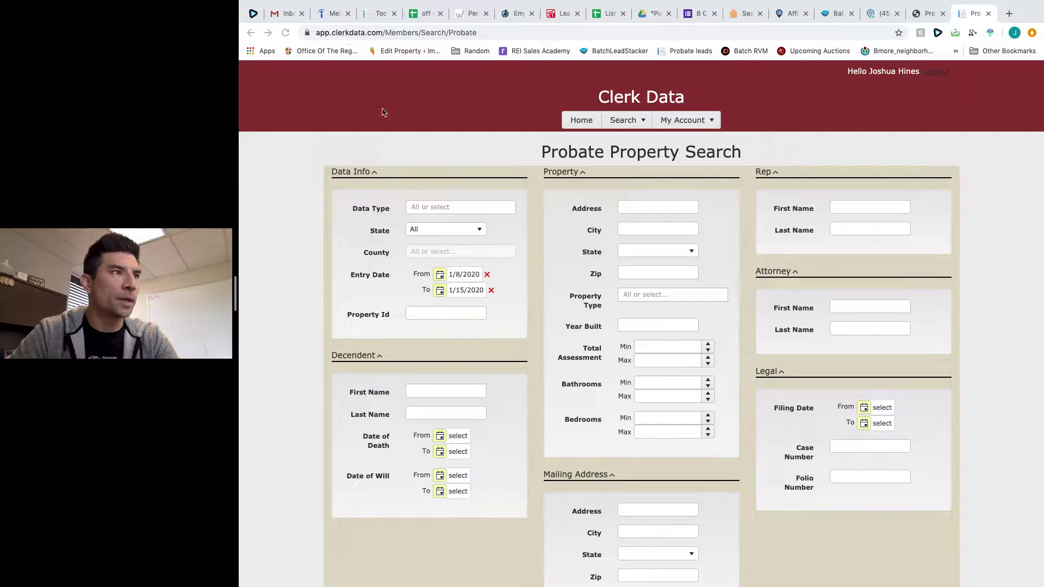
Select all 106 probate results for 1/8–1/15/2020 and download the entire search result as CSV.
{"action": "mouse_move", "coordinate": [776, 4]}
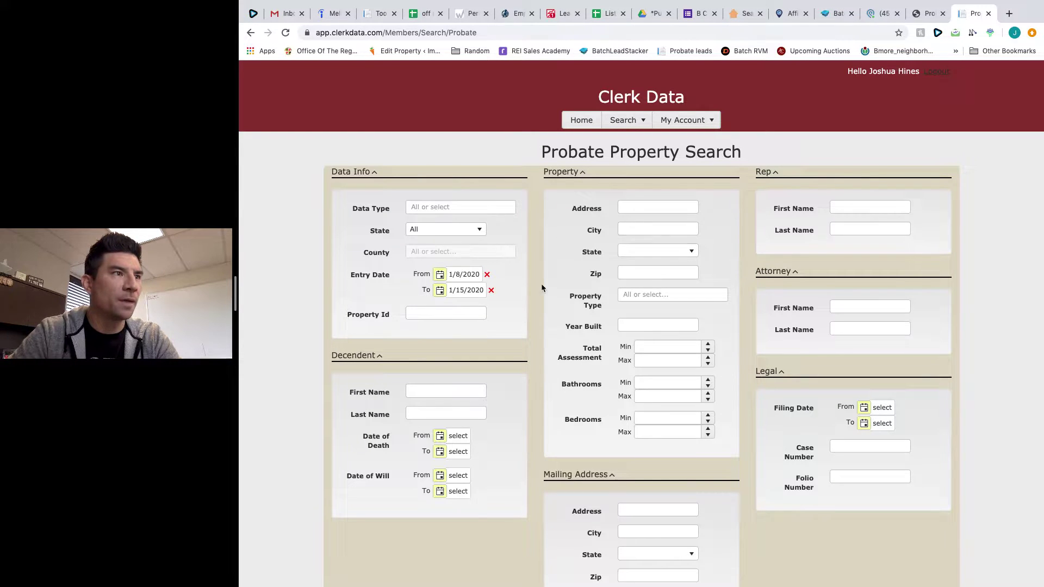
{"action": "left_click", "coordinate": [457, 280]}
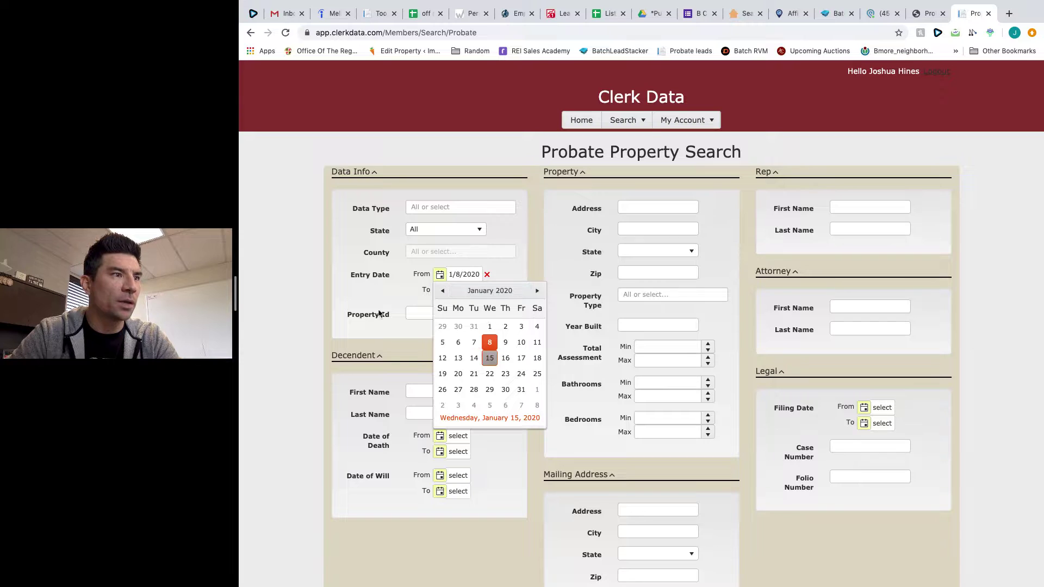
{"action": "left_click", "coordinate": [333, 308]}
{"action": "scroll", "coordinate": [381, 341], "scroll_direction": "down", "scroll_amount": 5}
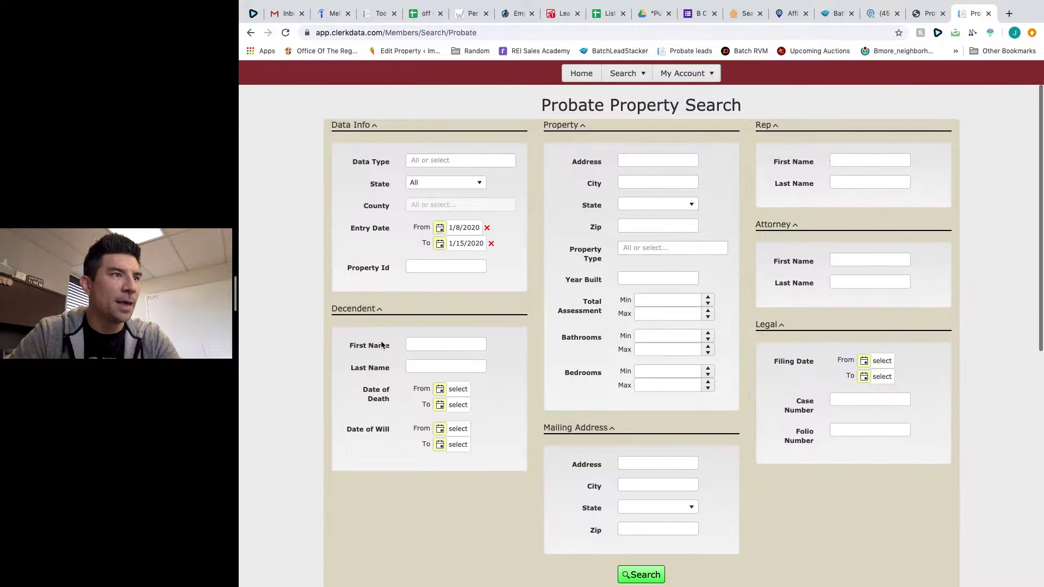
{"action": "scroll", "coordinate": [407, 384], "scroll_direction": "down", "scroll_amount": 4}
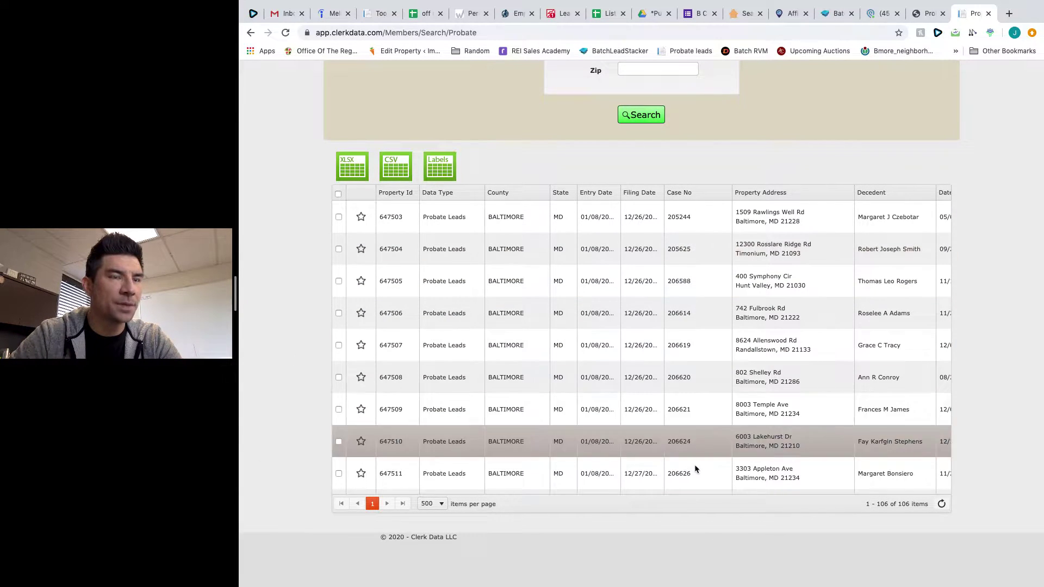
{"action": "left_click", "coordinate": [337, 194]}
{"action": "left_click", "coordinate": [394, 166]}
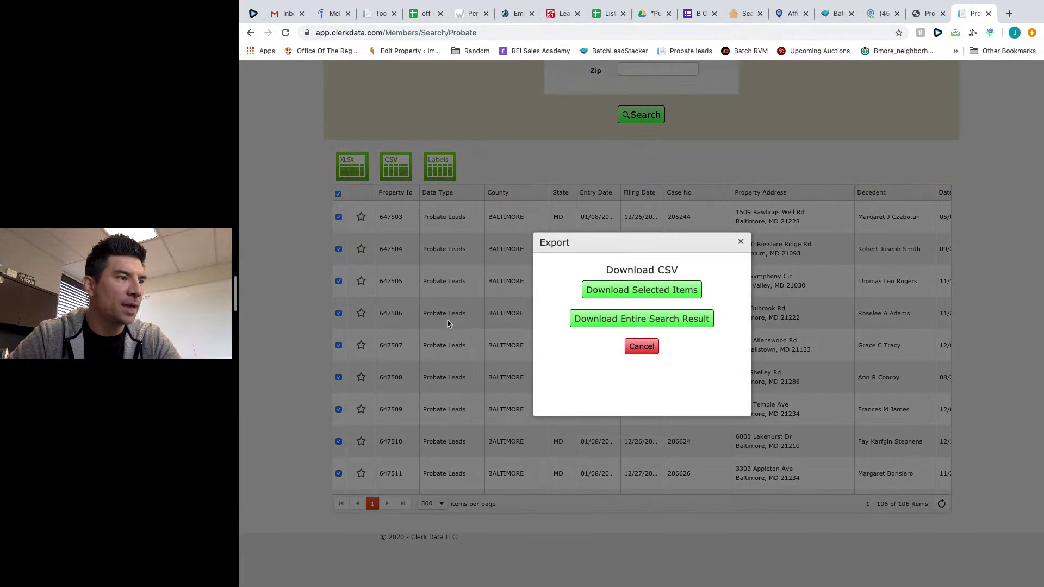
{"action": "left_click", "coordinate": [635, 320]}
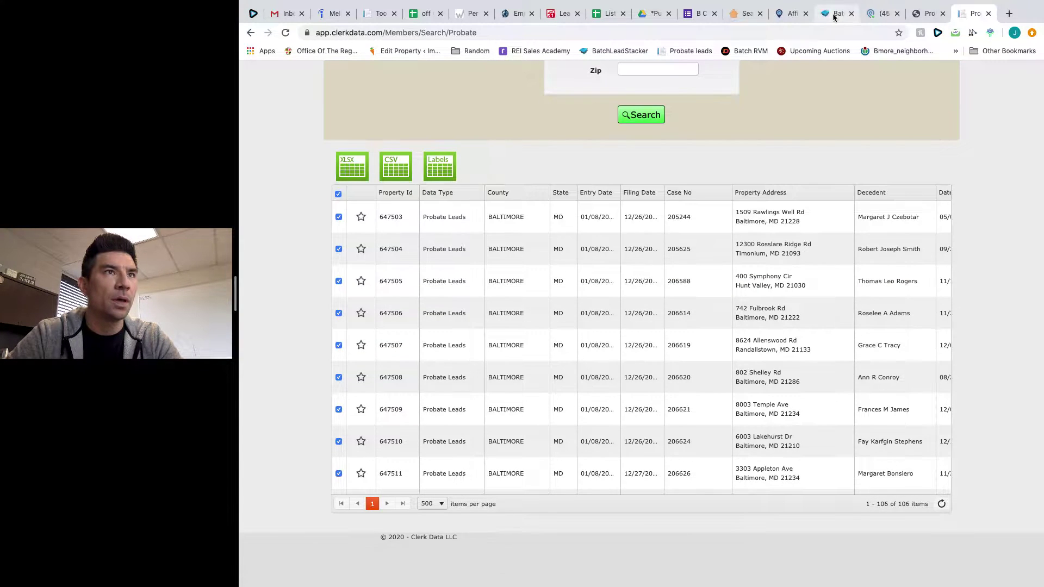
Switch to the BatchLeadStacker tab and go to the Import Addresses upload page.
{"action": "left_click", "coordinate": [833, 17]}
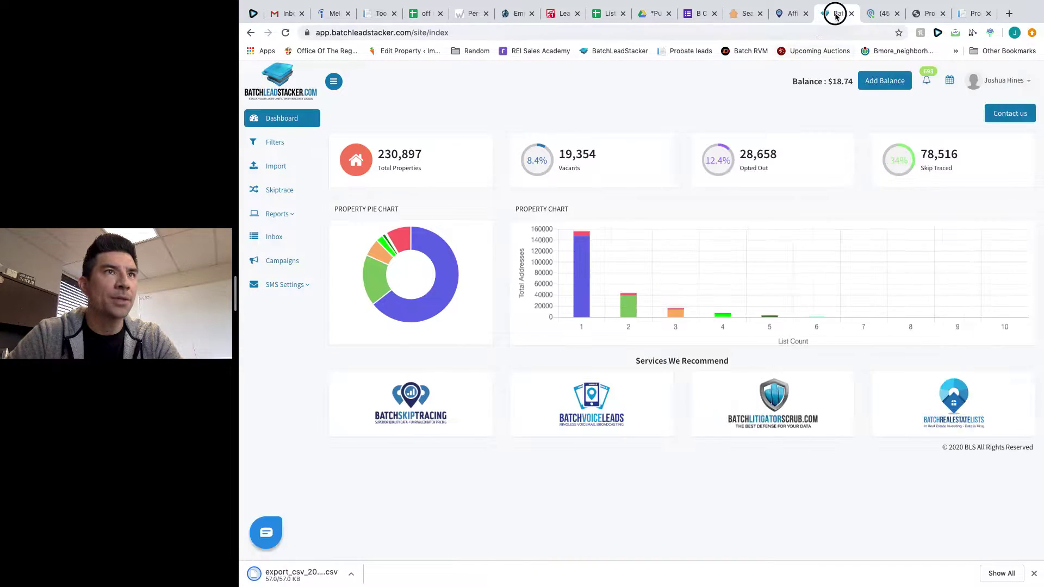
{"action": "left_click_drag", "start_coordinate": [838, 15], "coordinate": [927, 9]}
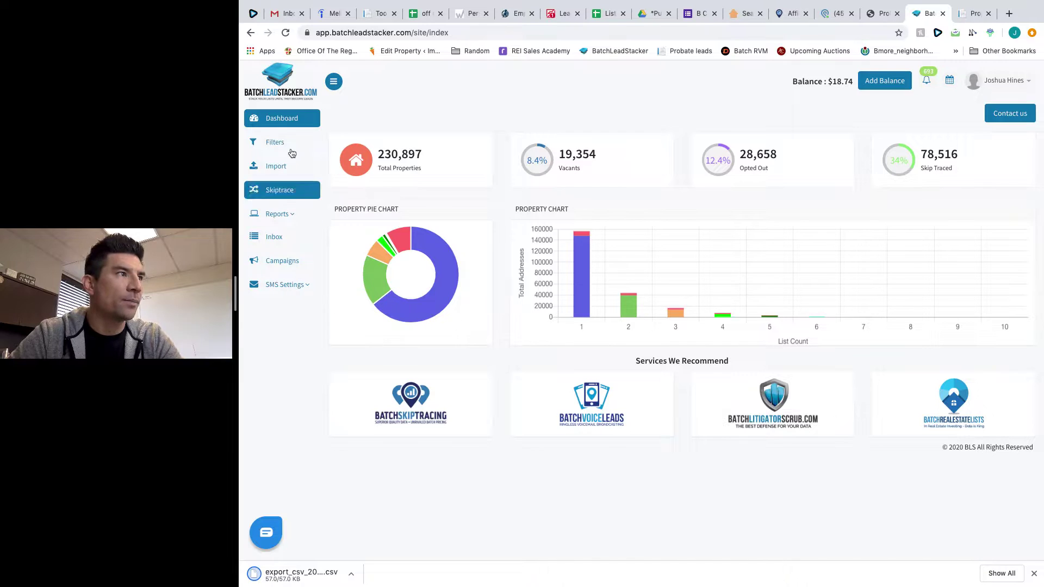
{"action": "left_click", "coordinate": [284, 172]}
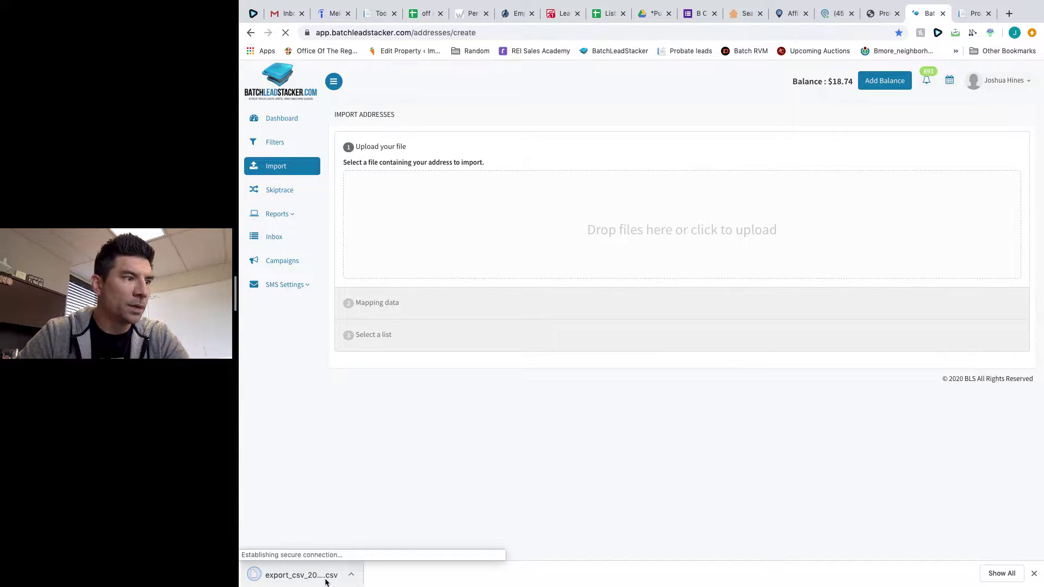
{"action": "left_click", "coordinate": [302, 575]}
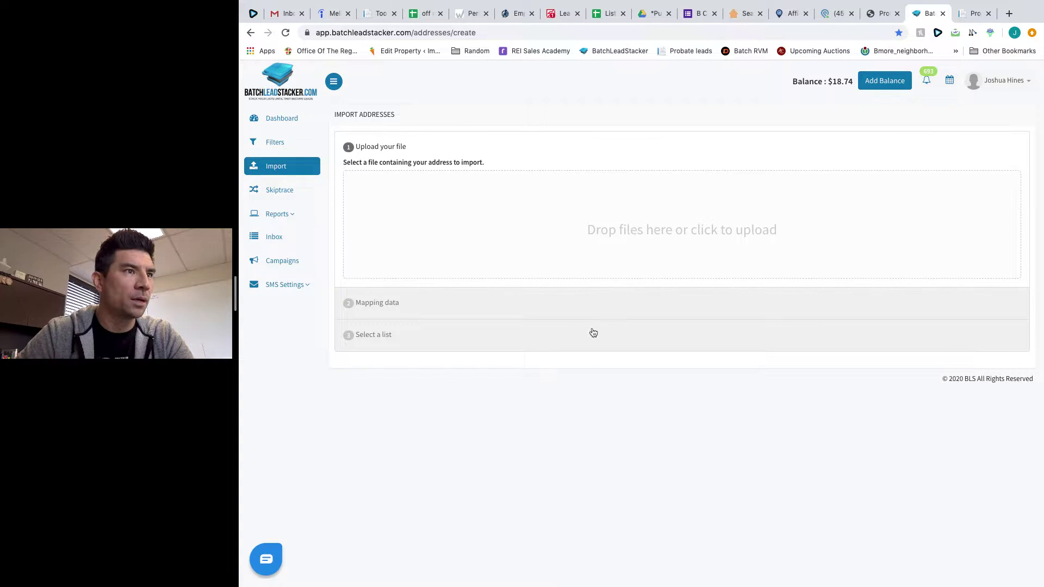
Open the upload file chooser at Downloads and check the export_csv spreadsheet in Excel.
{"action": "left_click", "coordinate": [459, 172]}
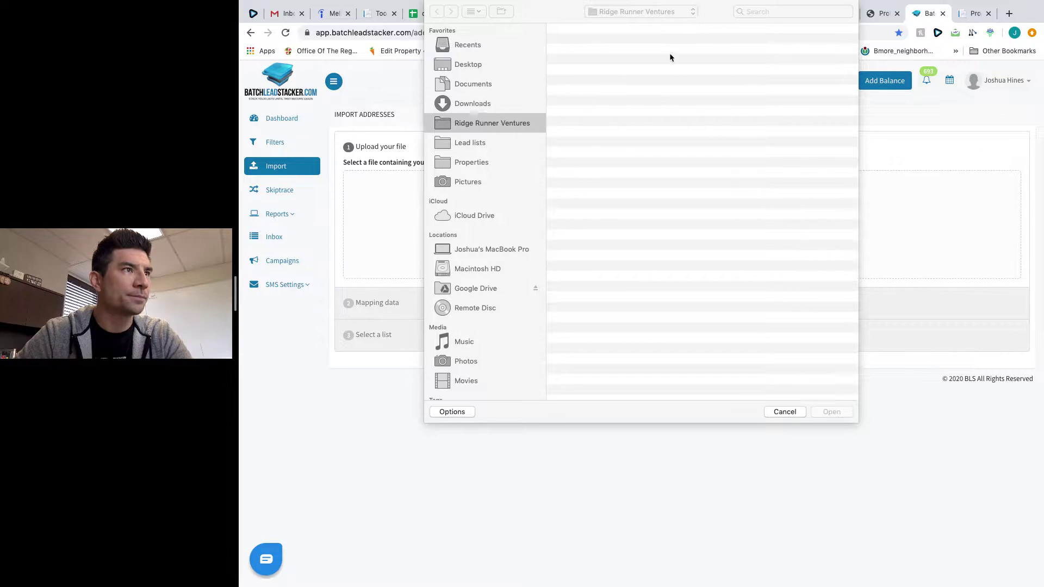
{"action": "left_click", "coordinate": [457, 107]}
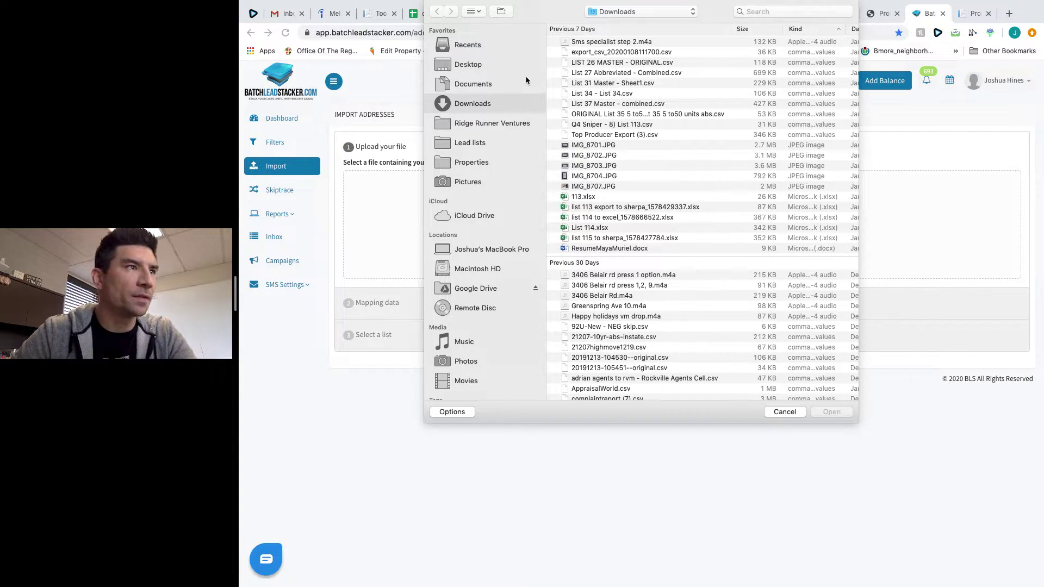
{"action": "scroll", "coordinate": [805, 146], "scroll_direction": "down", "scroll_amount": 10}
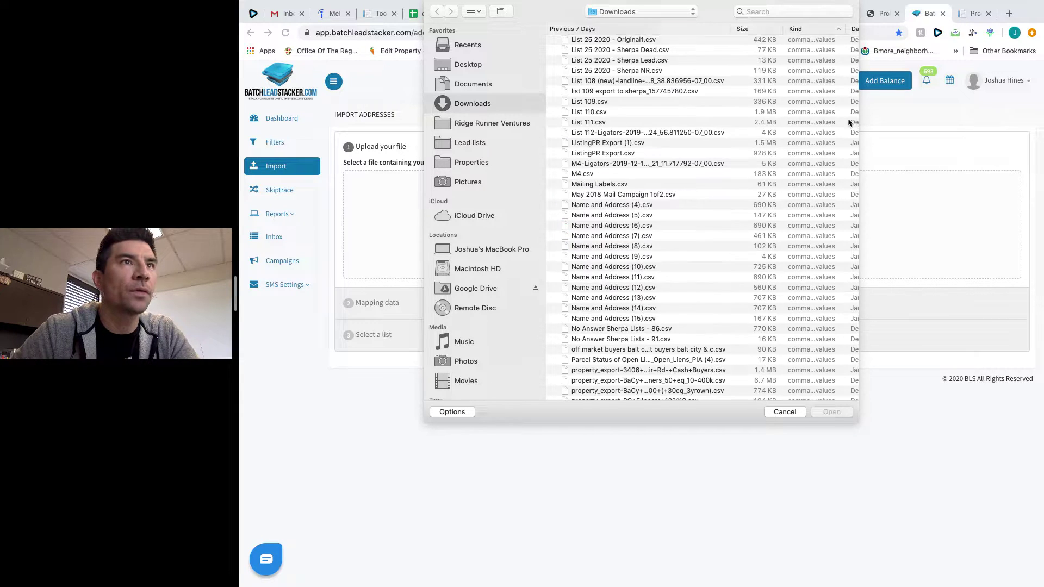
{"action": "left_click", "coordinate": [855, 50]}
{"action": "key", "text": "ctrl+Left"}
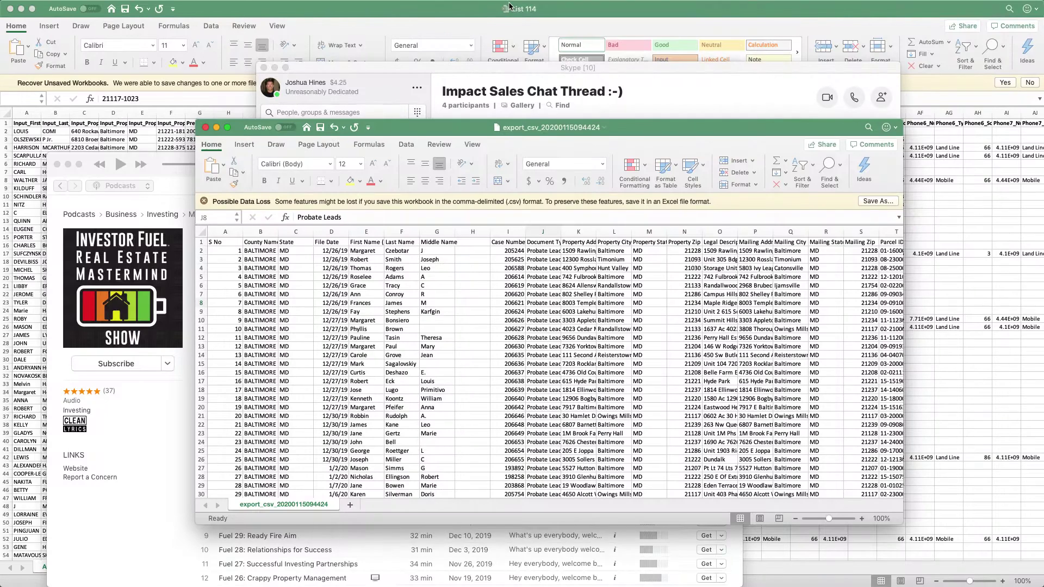
{"action": "left_click", "coordinate": [594, 130]}
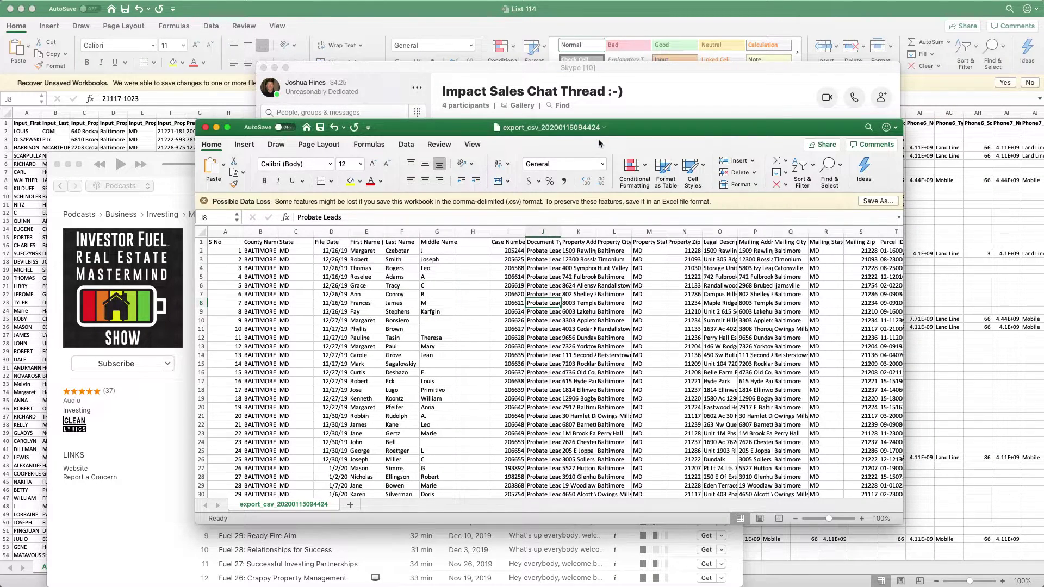
{"action": "key", "text": "ctrl+Right"}
Search Downloads for '4424' and return to the Downloads folder showing export_csv_20200115094424.csv.
{"action": "type", "text": "4424"}
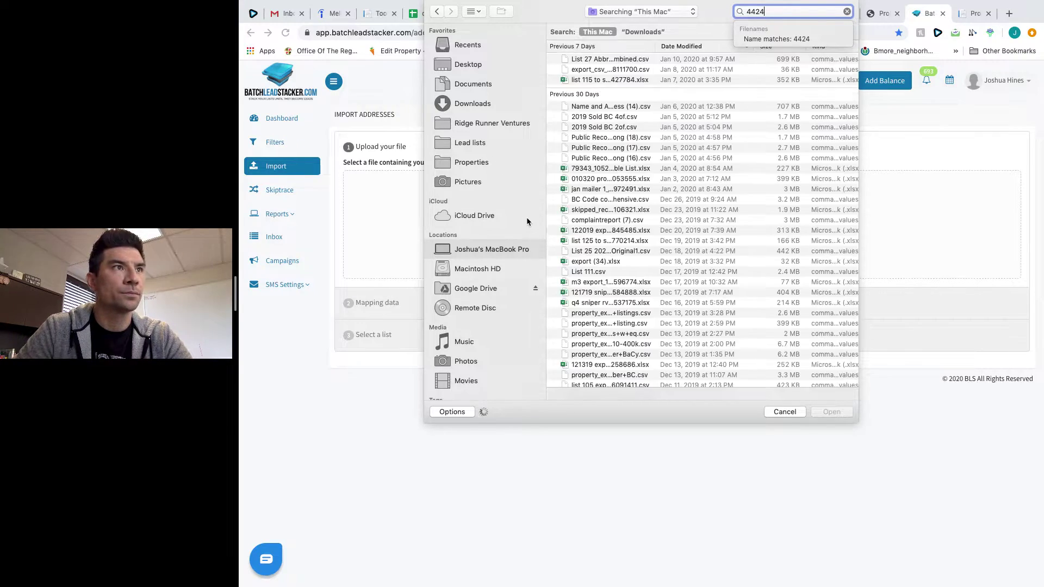
{"action": "left_click", "coordinate": [659, 32]}
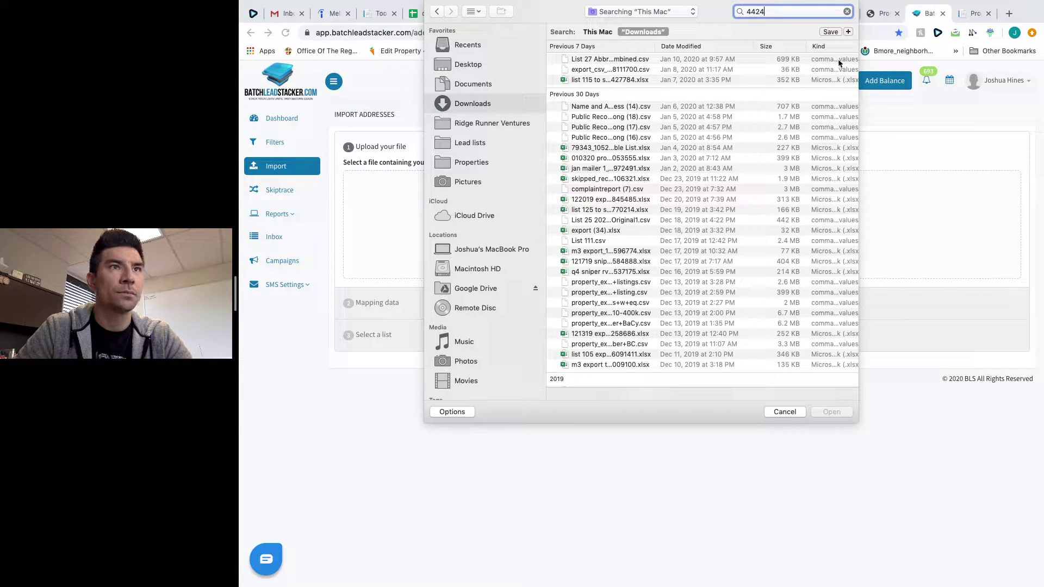
{"action": "scroll", "coordinate": [837, 58], "scroll_direction": "down", "scroll_amount": 5}
{"action": "scroll", "coordinate": [798, 220], "scroll_direction": "down", "scroll_amount": 20}
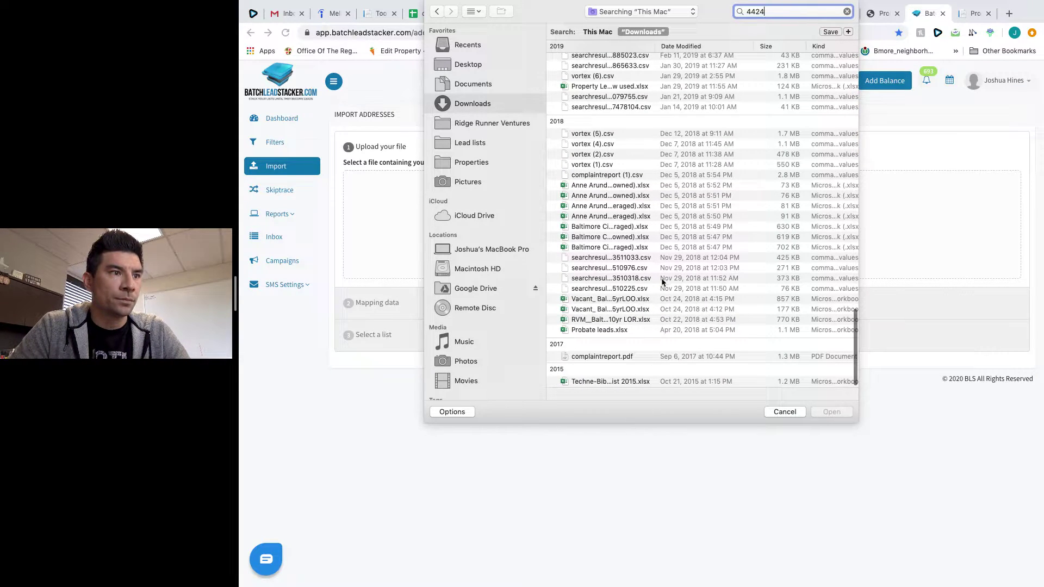
{"action": "scroll", "coordinate": [662, 282], "scroll_direction": "up", "scroll_amount": 20}
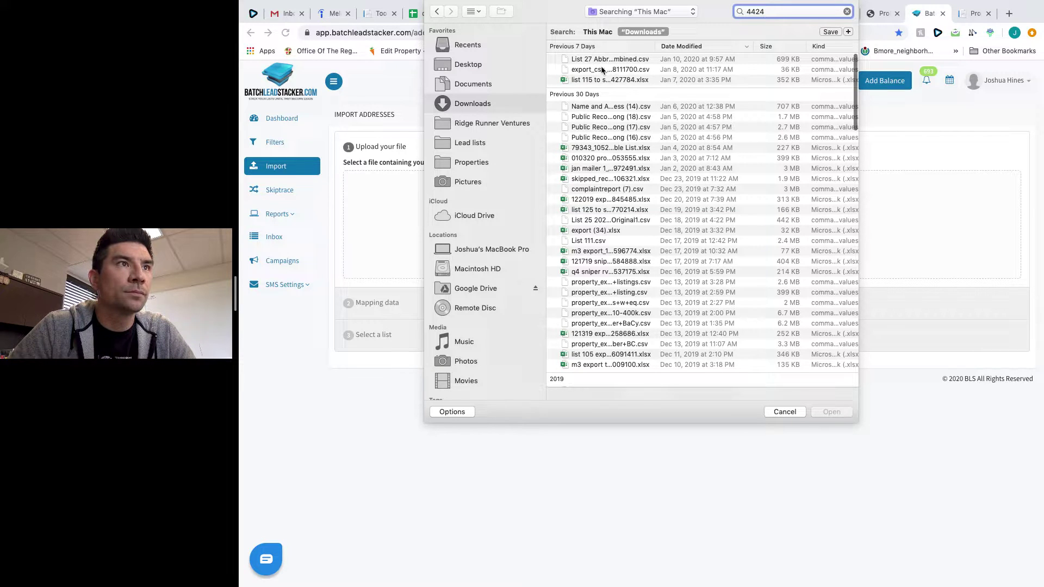
{"action": "left_click", "coordinate": [477, 92]}
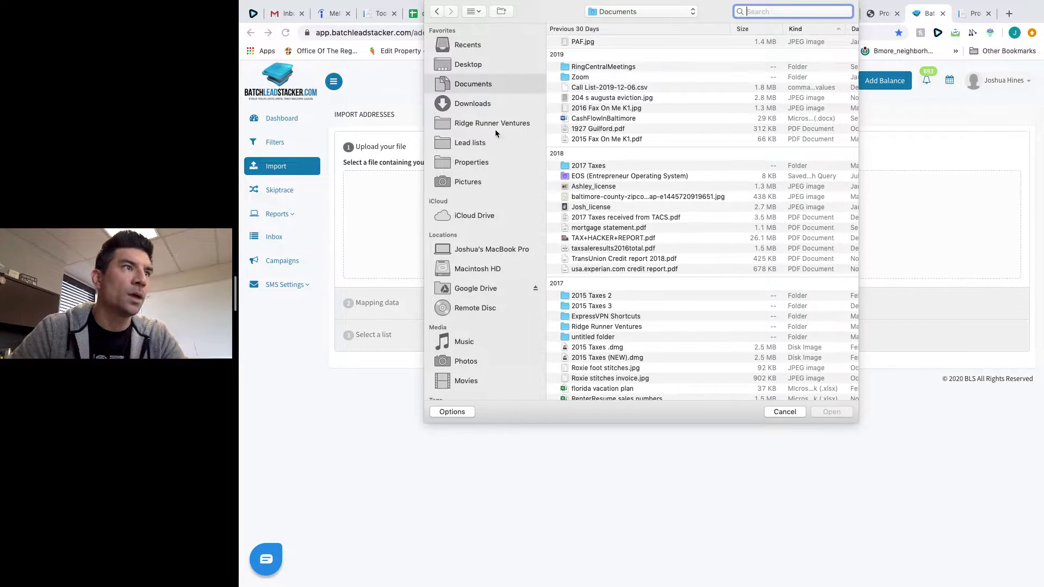
{"action": "left_click", "coordinate": [465, 106]}
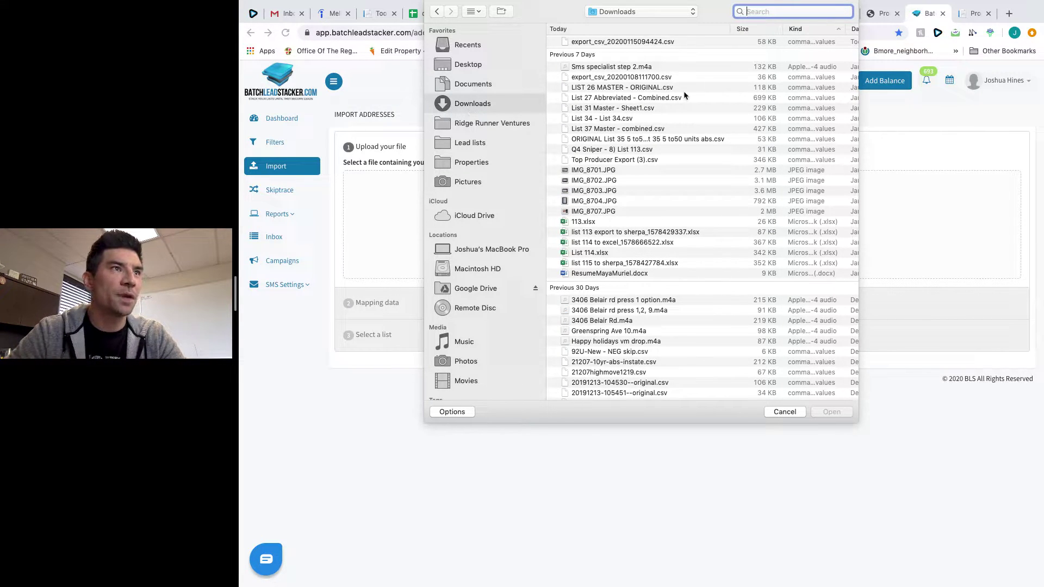
Upload export_csv_20200115094424.csv and set the State column to Do not Import.
{"action": "double_click", "coordinate": [640, 42]}
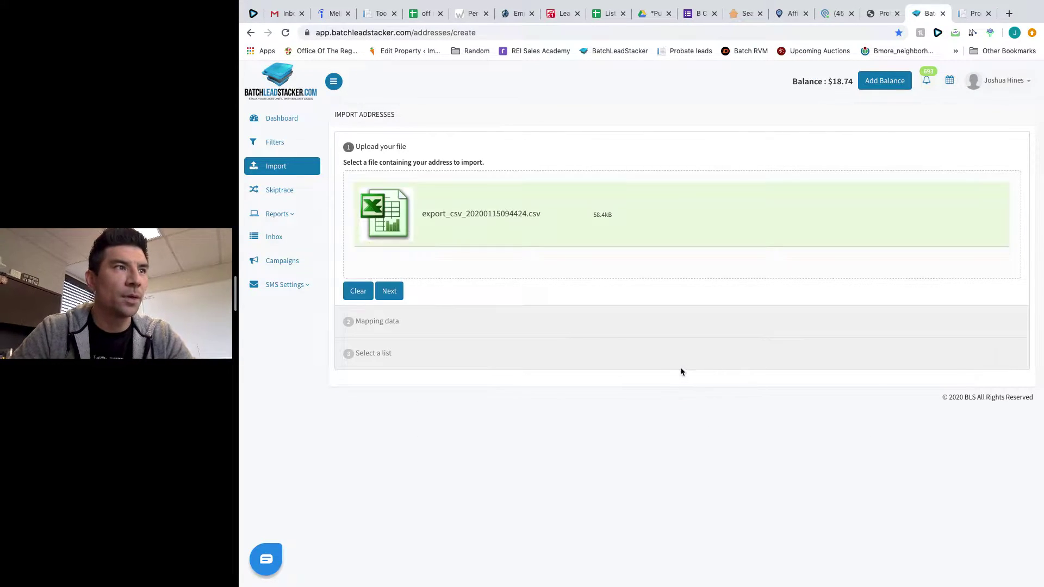
{"action": "left_click", "coordinate": [390, 292]}
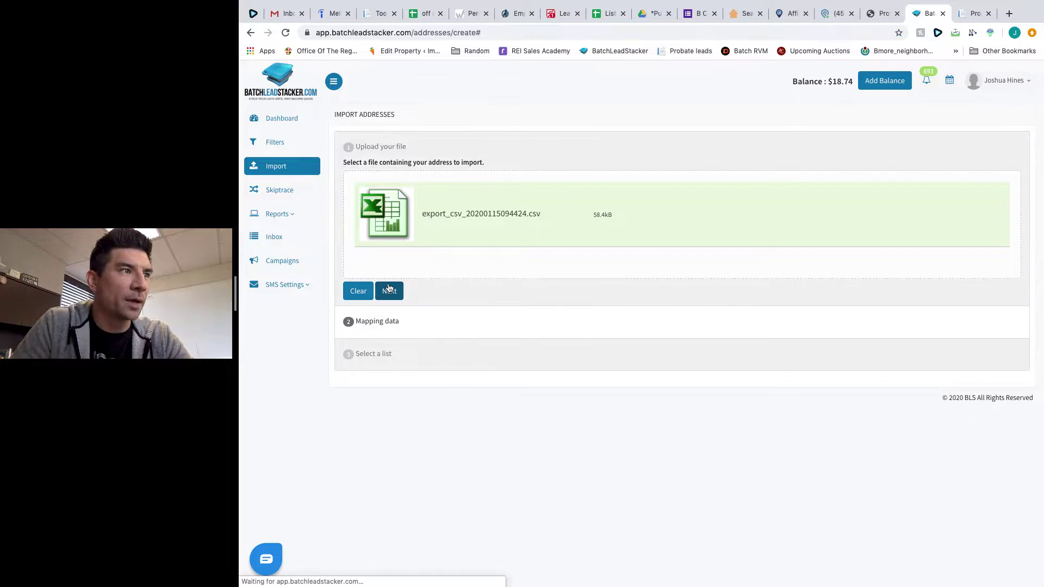
{"action": "scroll", "coordinate": [834, 205], "scroll_direction": "up", "scroll_amount": 2}
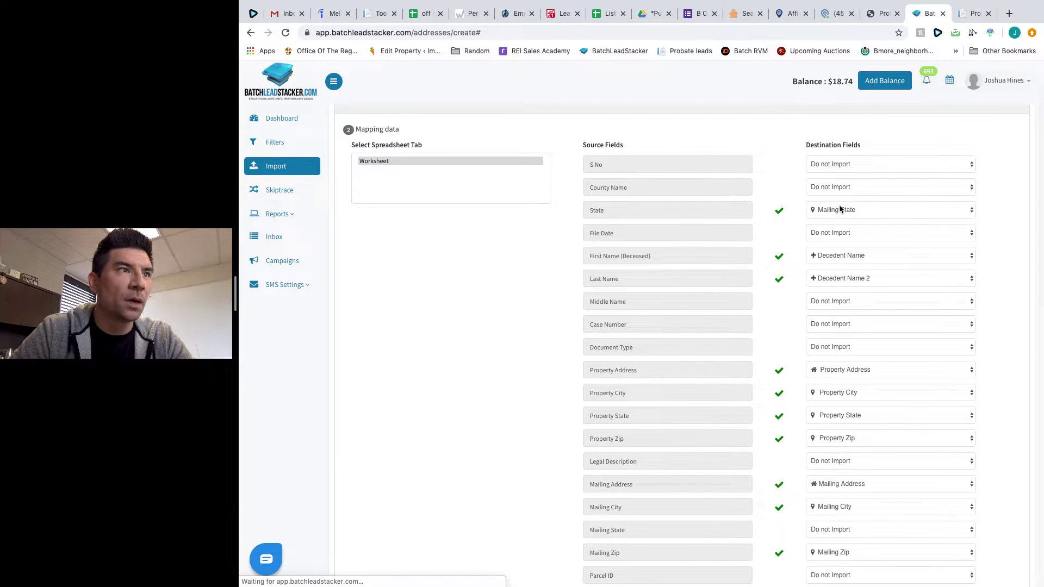
{"action": "left_click", "coordinate": [843, 202]}
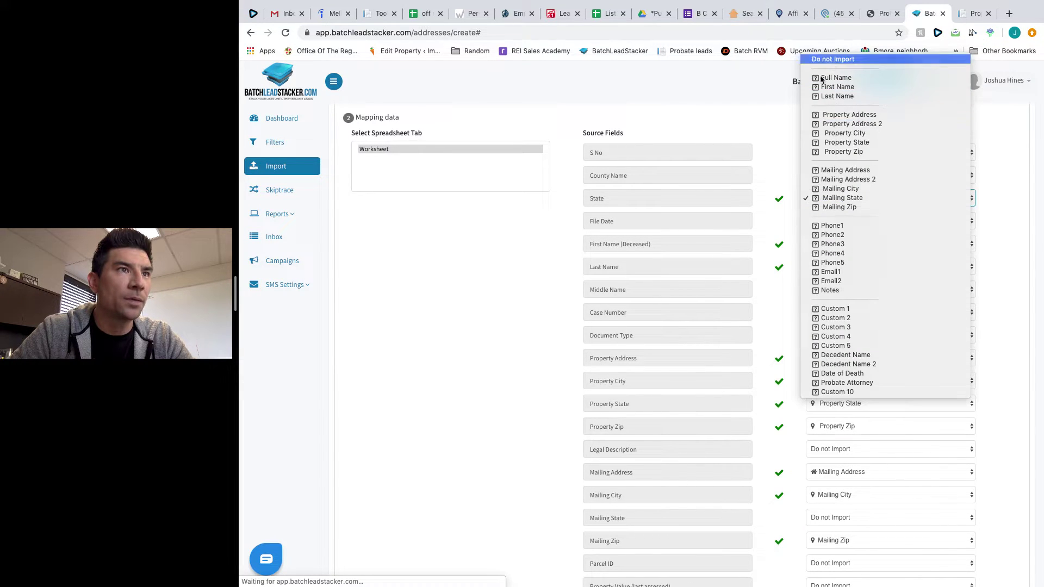
{"action": "key", "text": "Return"}
{"action": "scroll", "coordinate": [653, 239], "scroll_direction": "down", "scroll_amount": 3}
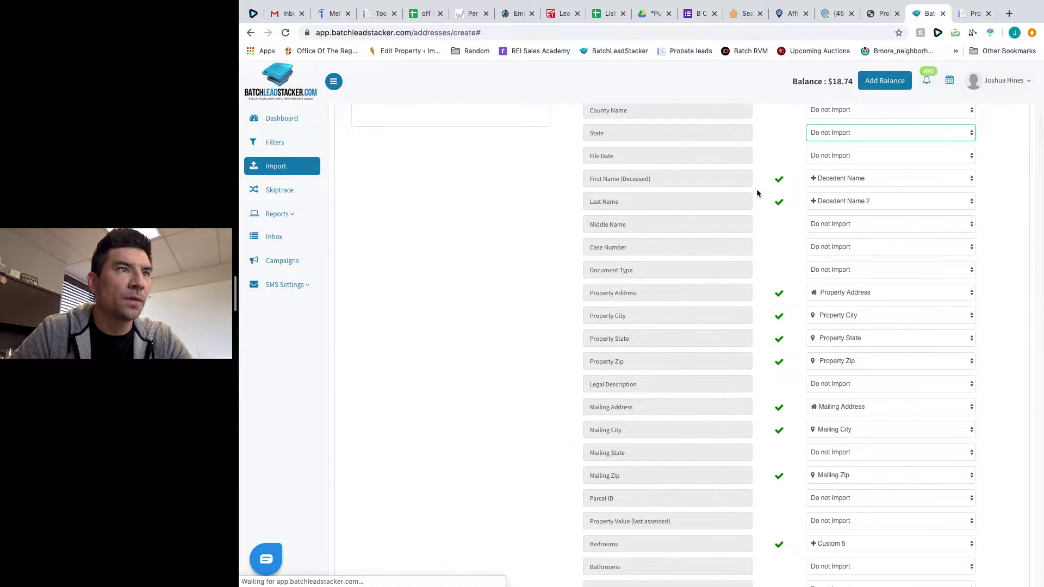
{"action": "scroll", "coordinate": [843, 210], "scroll_direction": "down", "scroll_amount": 2}
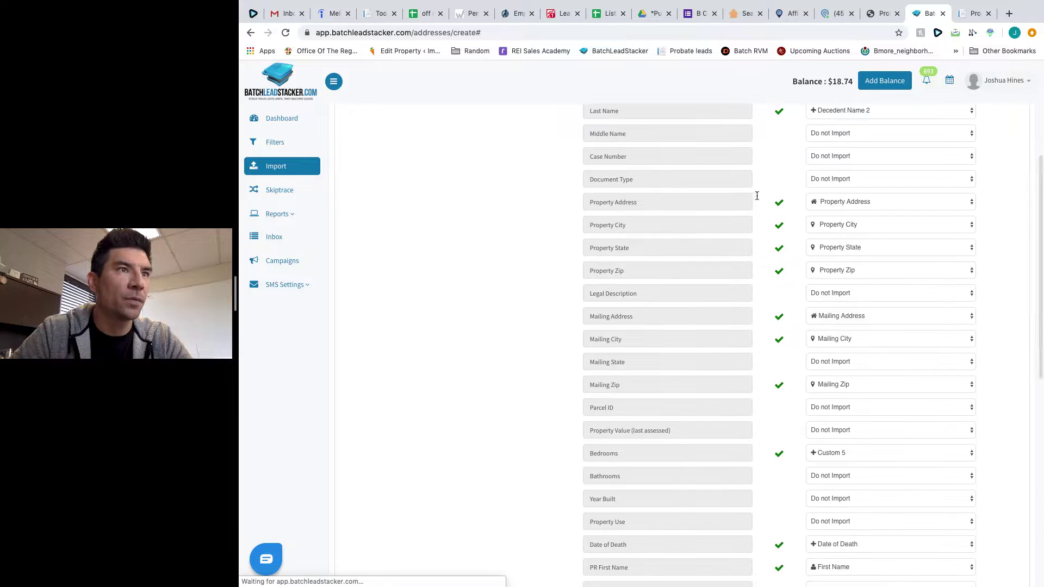
Map the Property Address and Property City columns to their property fields.
{"action": "left_click", "coordinate": [821, 203]}
{"action": "left_click", "coordinate": [833, 146]}
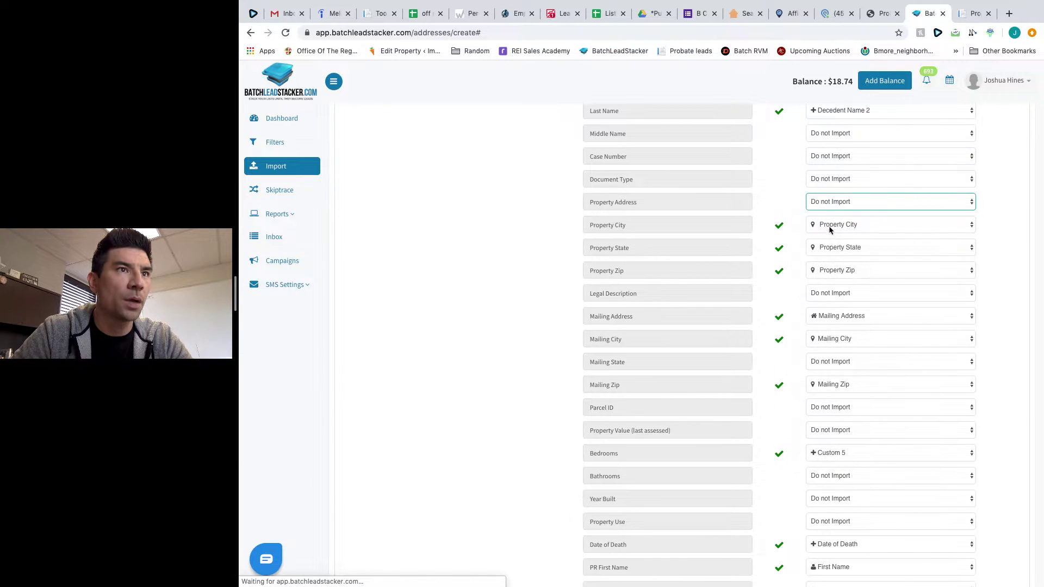
{"action": "left_click", "coordinate": [838, 225]}
{"action": "left_click", "coordinate": [833, 150]}
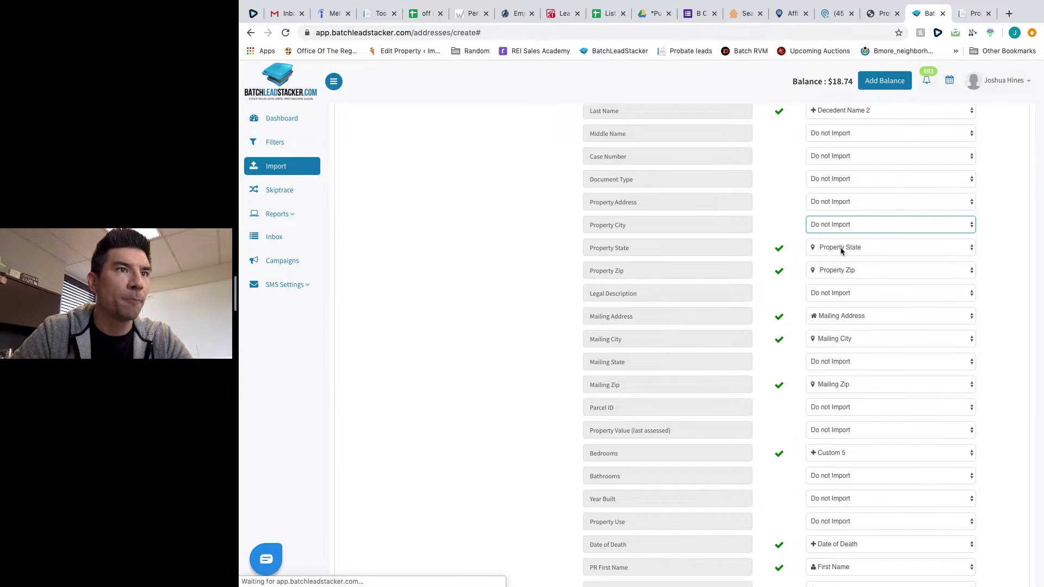
{"action": "left_click", "coordinate": [831, 203]}
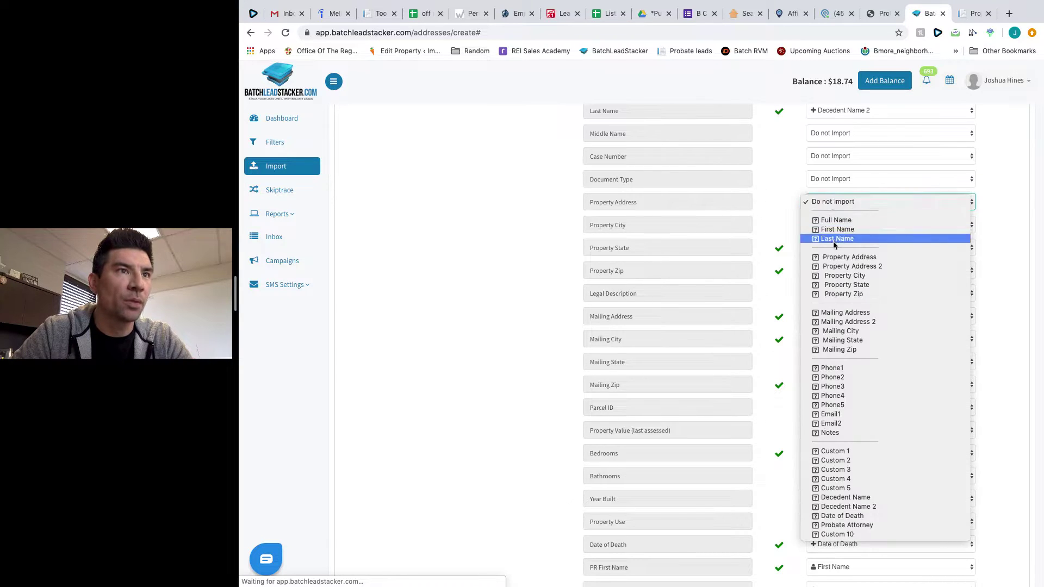
{"action": "left_click", "coordinate": [848, 256]}
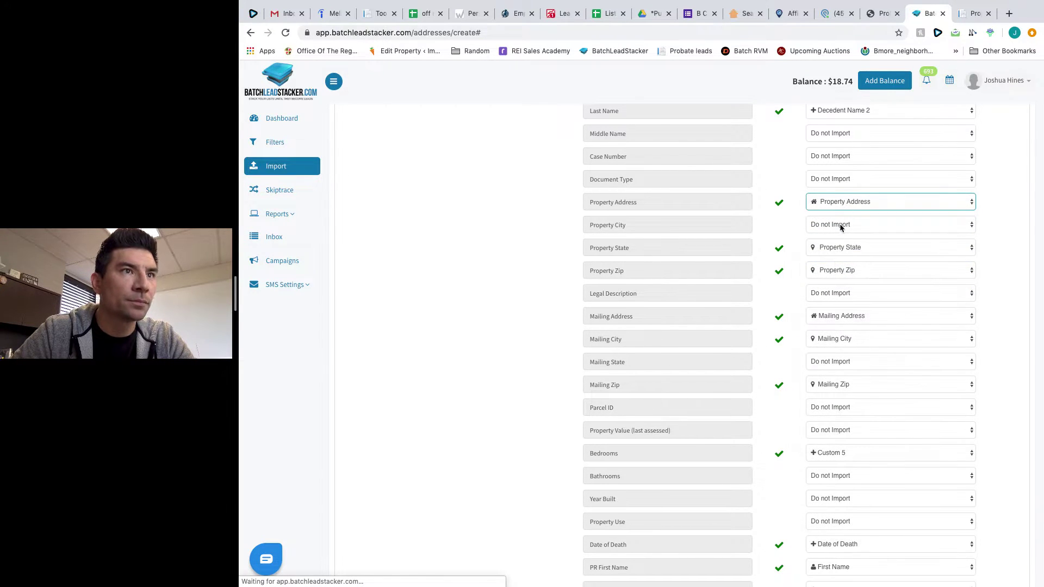
{"action": "left_click", "coordinate": [836, 229]}
{"action": "left_click", "coordinate": [837, 298]}
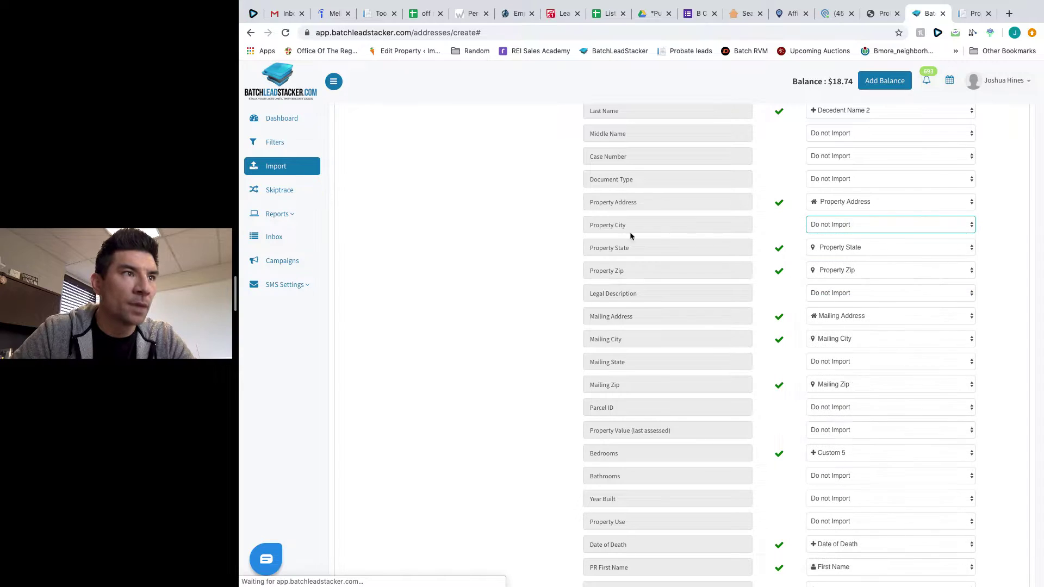
Set the Mailing City, Mailing Address and Mailing Zip columns to Do not Import.
{"action": "scroll", "coordinate": [719, 319], "scroll_direction": "down", "scroll_amount": 2}
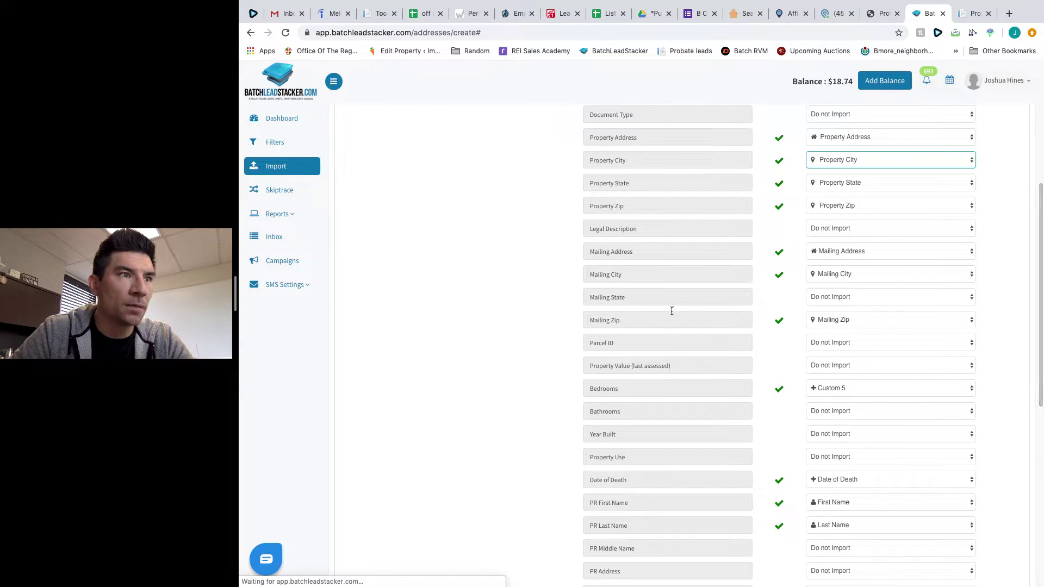
{"action": "left_click", "coordinate": [823, 269]}
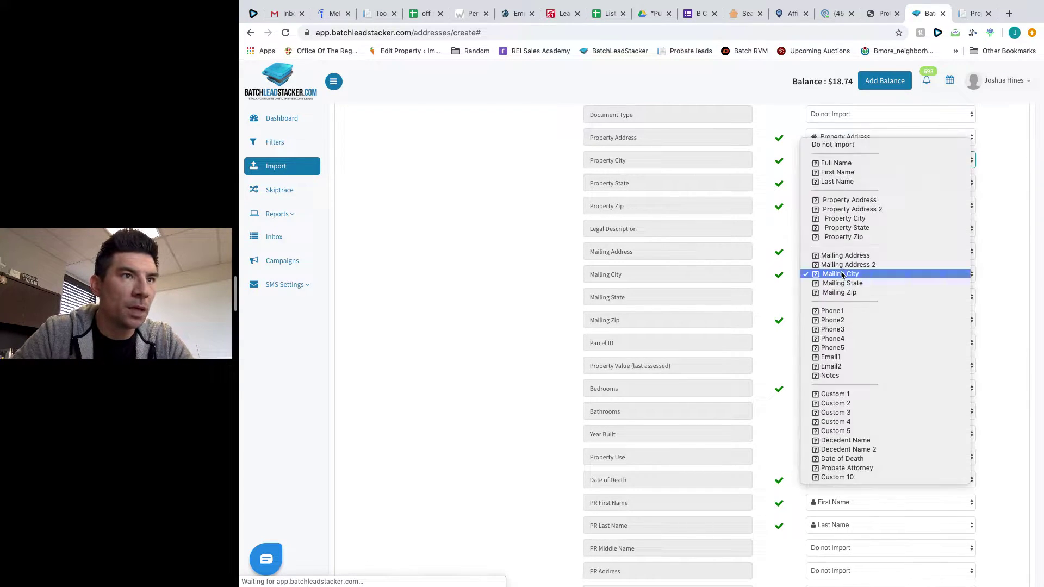
{"action": "left_click", "coordinate": [842, 143]}
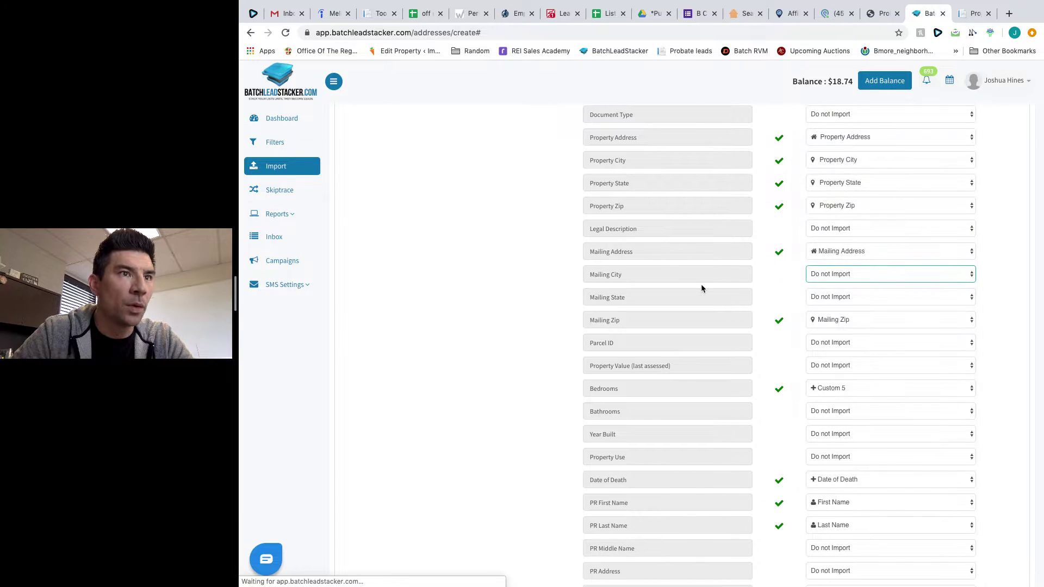
{"action": "left_click", "coordinate": [854, 252]}
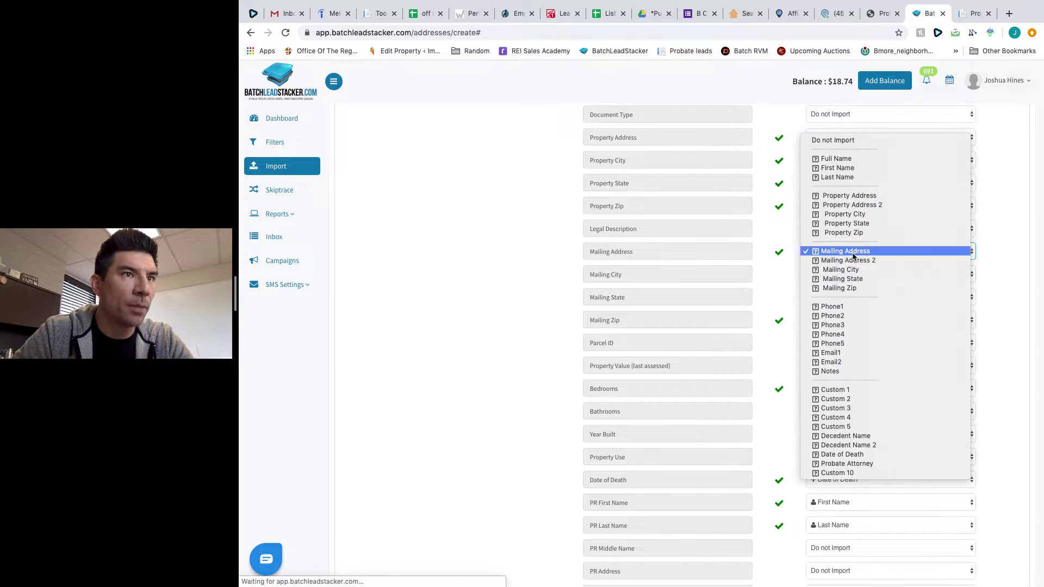
{"action": "left_click", "coordinate": [847, 141]}
{"action": "scroll", "coordinate": [839, 328], "scroll_direction": "down", "scroll_amount": 1}
{"action": "scroll", "coordinate": [839, 328], "scroll_direction": "down", "scroll_amount": 1}
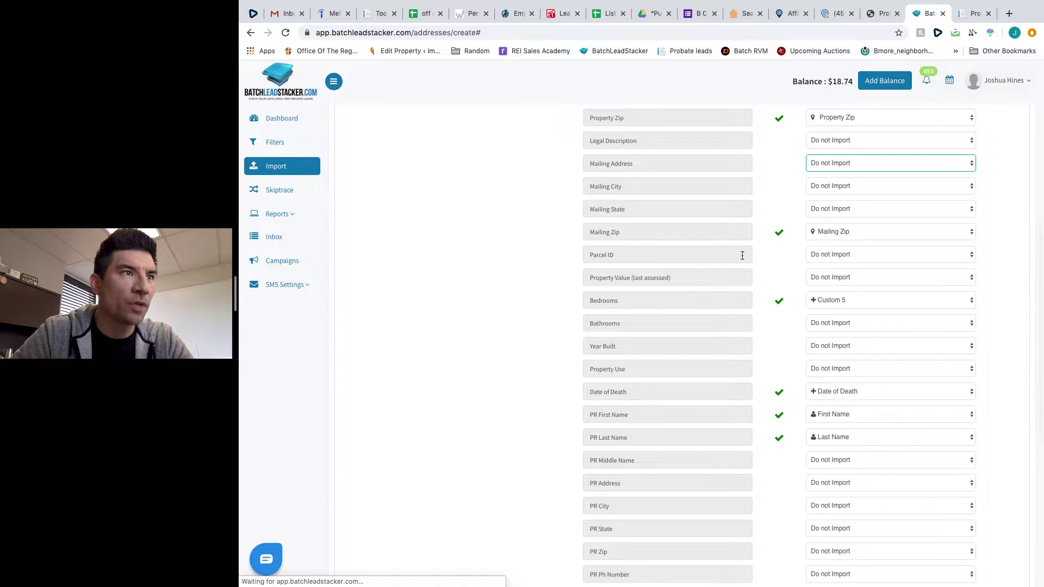
{"action": "left_click", "coordinate": [861, 232]}
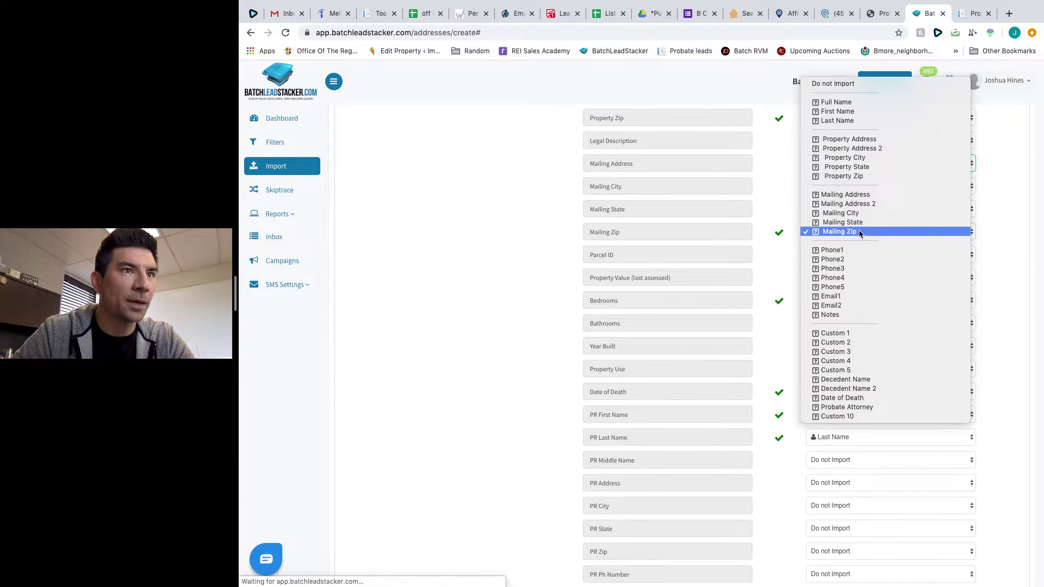
{"action": "left_click", "coordinate": [847, 85]}
Map PR Address, City, State and Zip to the Mailing Address, City, State and Zip fields.
{"action": "scroll", "coordinate": [804, 277], "scroll_direction": "down", "scroll_amount": 2}
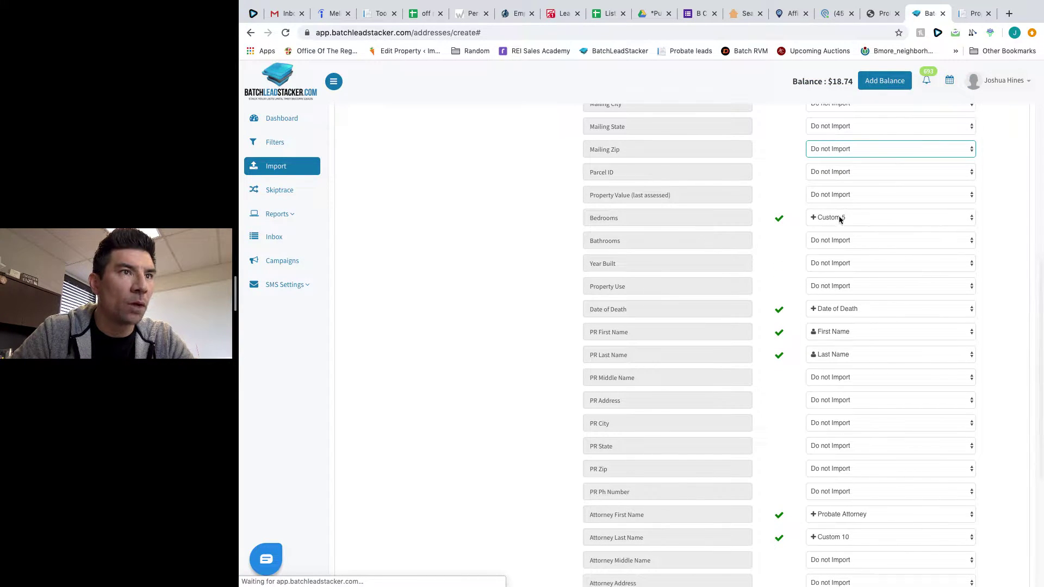
{"action": "scroll", "coordinate": [755, 261], "scroll_direction": "down", "scroll_amount": 2}
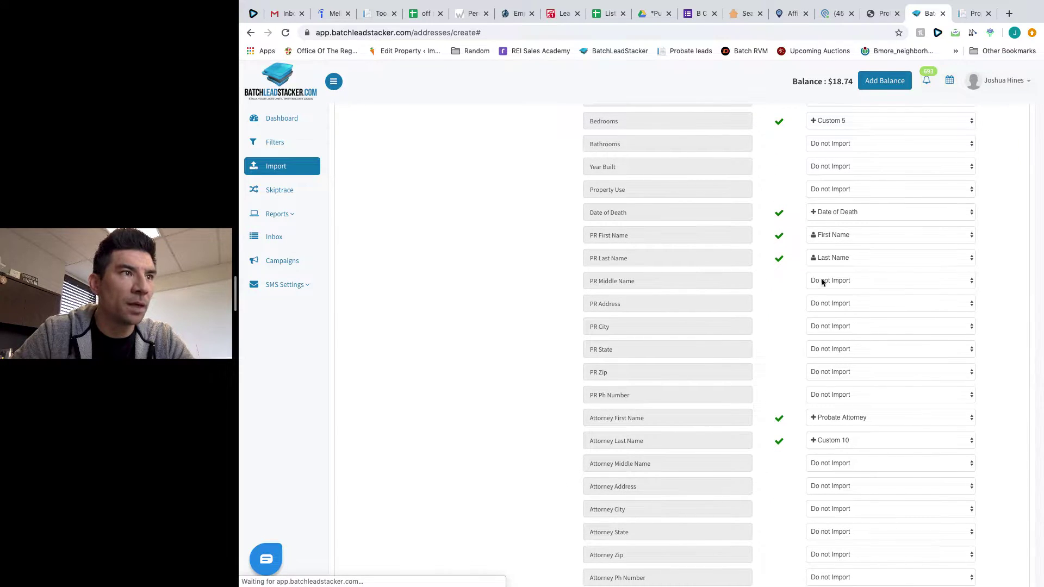
{"action": "scroll", "coordinate": [831, 341], "scroll_direction": "down", "scroll_amount": 1}
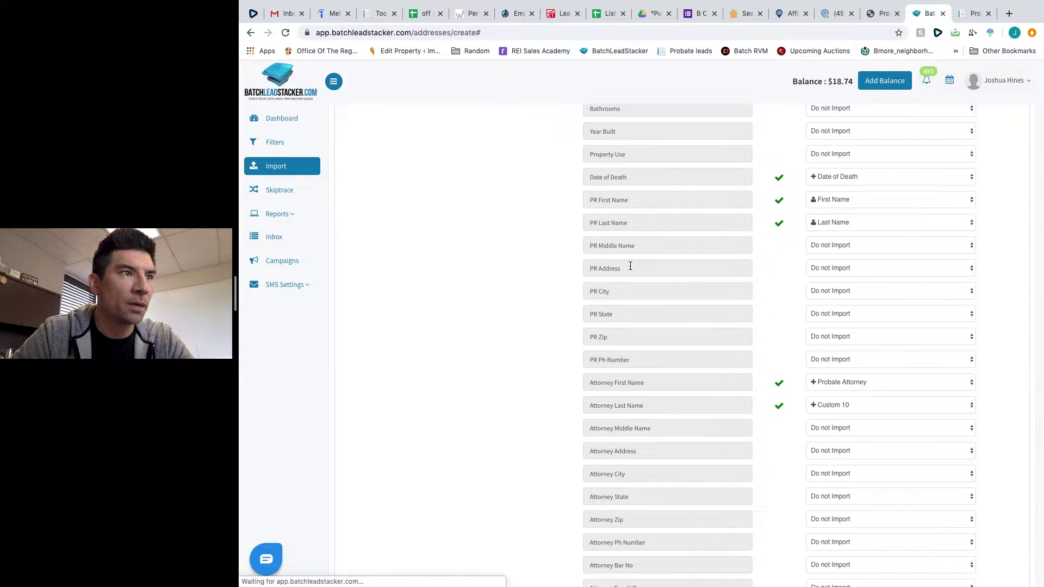
{"action": "left_click", "coordinate": [875, 265]}
{"action": "left_click", "coordinate": [851, 377]}
{"action": "scroll", "coordinate": [771, 317], "scroll_direction": "down", "scroll_amount": 1}
{"action": "scroll", "coordinate": [771, 316], "scroll_direction": "down", "scroll_amount": 2}
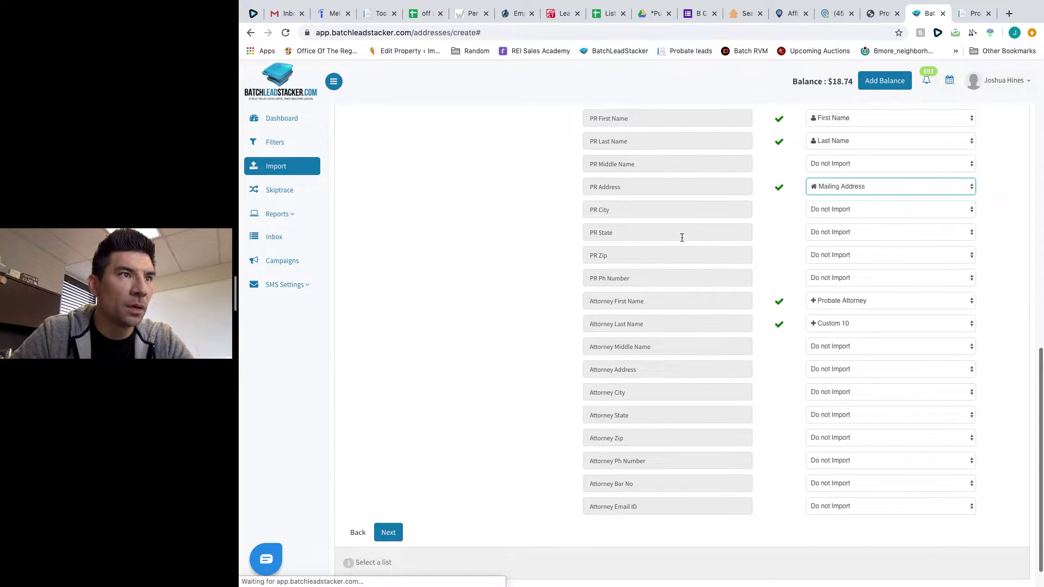
{"action": "left_click", "coordinate": [852, 213]}
{"action": "key", "text": "Escape"}
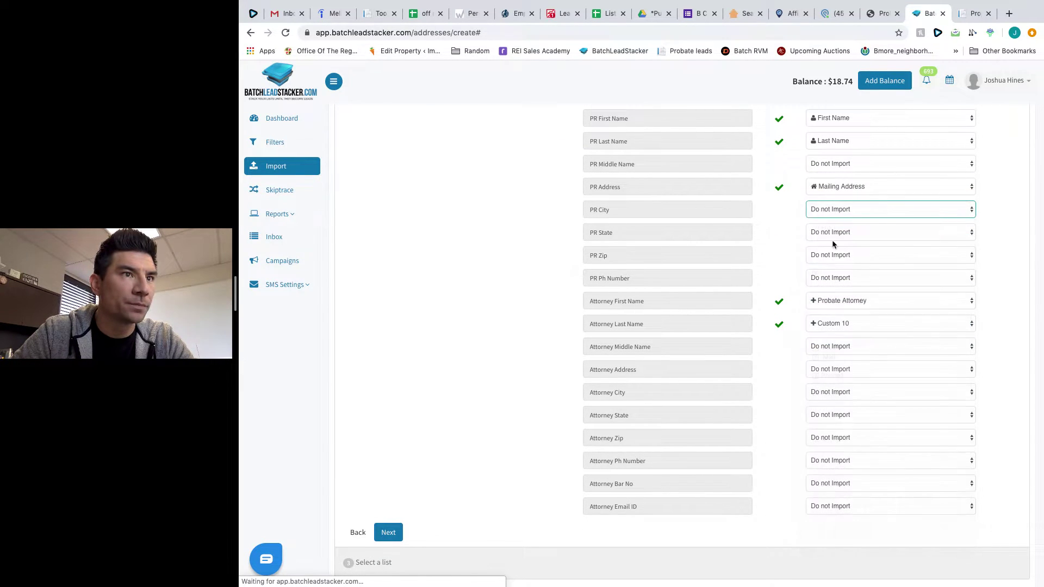
{"action": "left_click", "coordinate": [853, 231]}
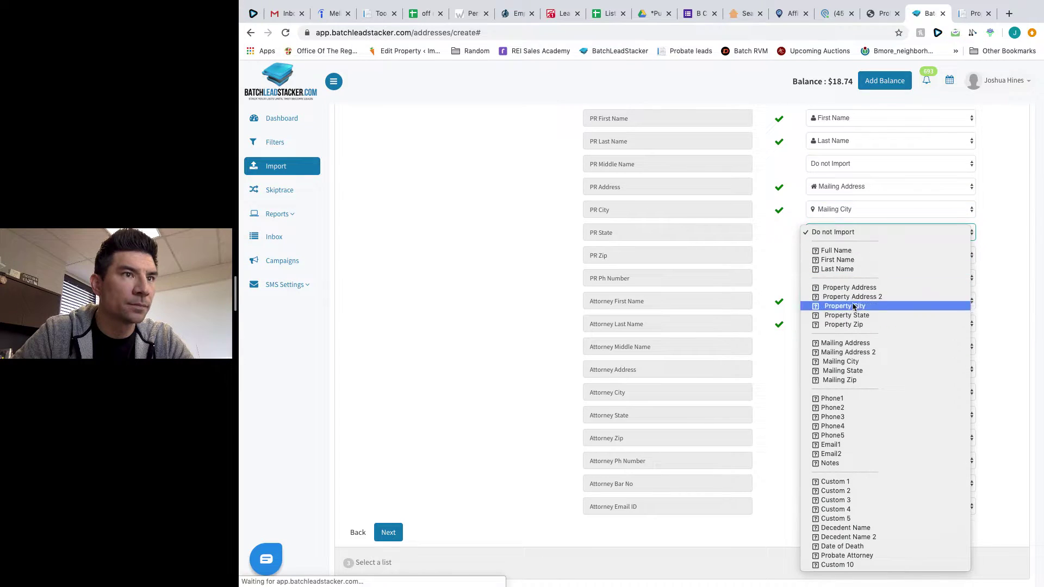
{"action": "left_click", "coordinate": [859, 370]}
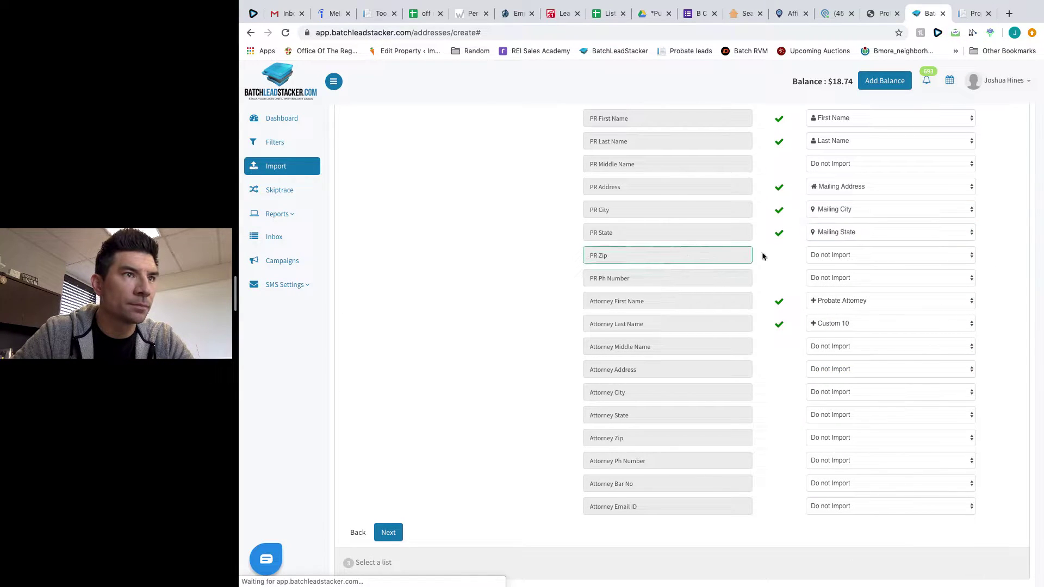
{"action": "left_click", "coordinate": [821, 255]}
{"action": "left_click", "coordinate": [840, 403]}
Scroll through the remaining column mappings to review them.
{"action": "scroll", "coordinate": [787, 294], "scroll_direction": "down", "scroll_amount": 1}
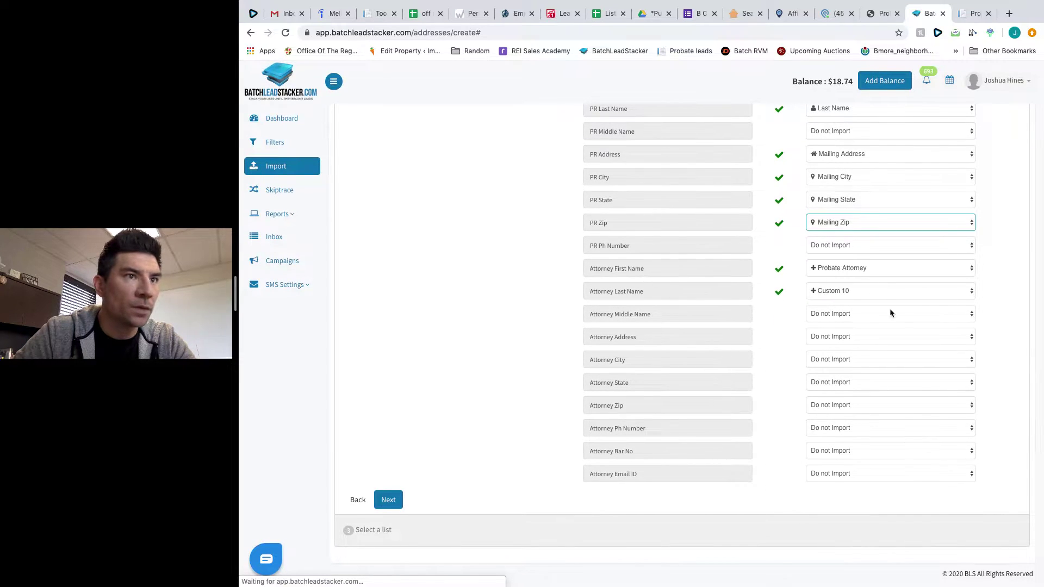
{"action": "scroll", "coordinate": [697, 370], "scroll_direction": "up", "scroll_amount": 15}
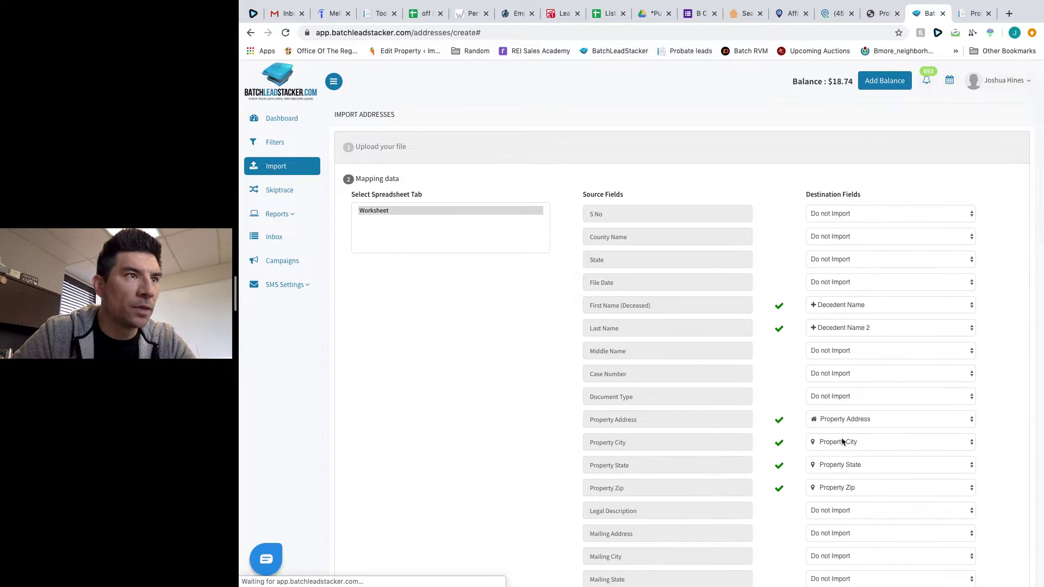
{"action": "scroll", "coordinate": [816, 300], "scroll_direction": "down", "scroll_amount": 3}
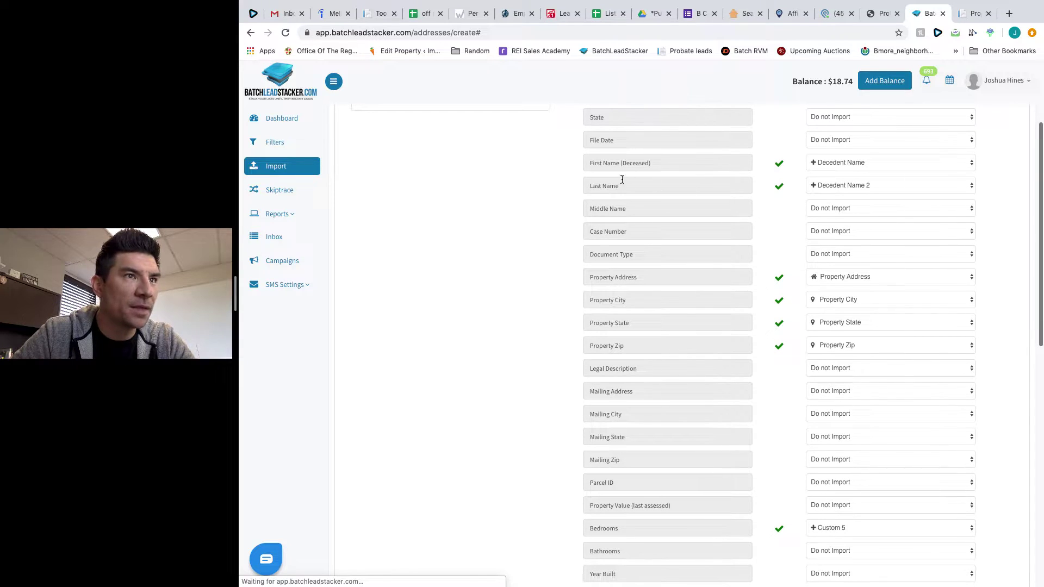
{"action": "scroll", "coordinate": [642, 182], "scroll_direction": "down", "scroll_amount": 2}
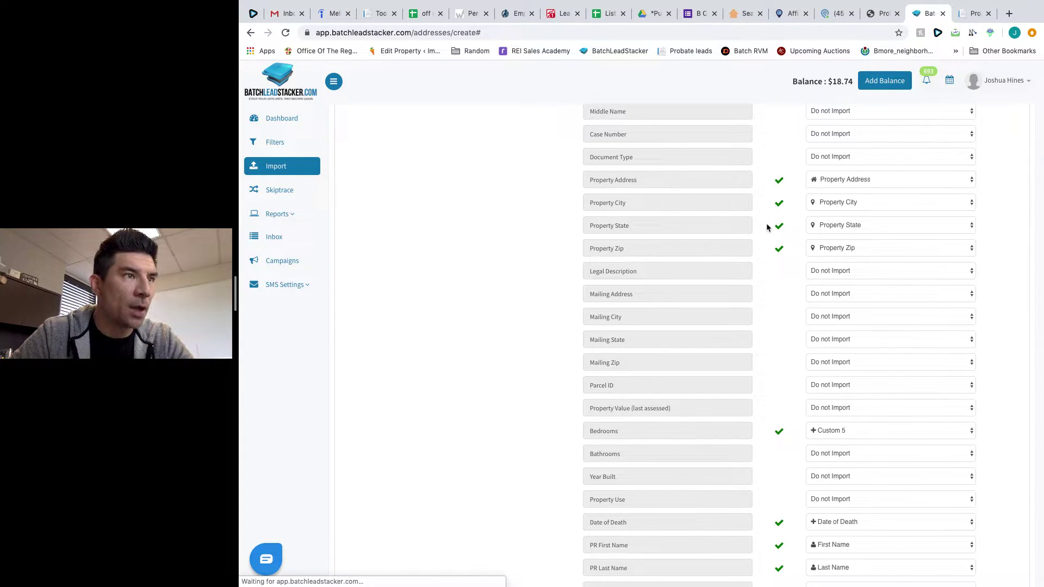
{"action": "scroll", "coordinate": [820, 275], "scroll_direction": "down", "scroll_amount": 2}
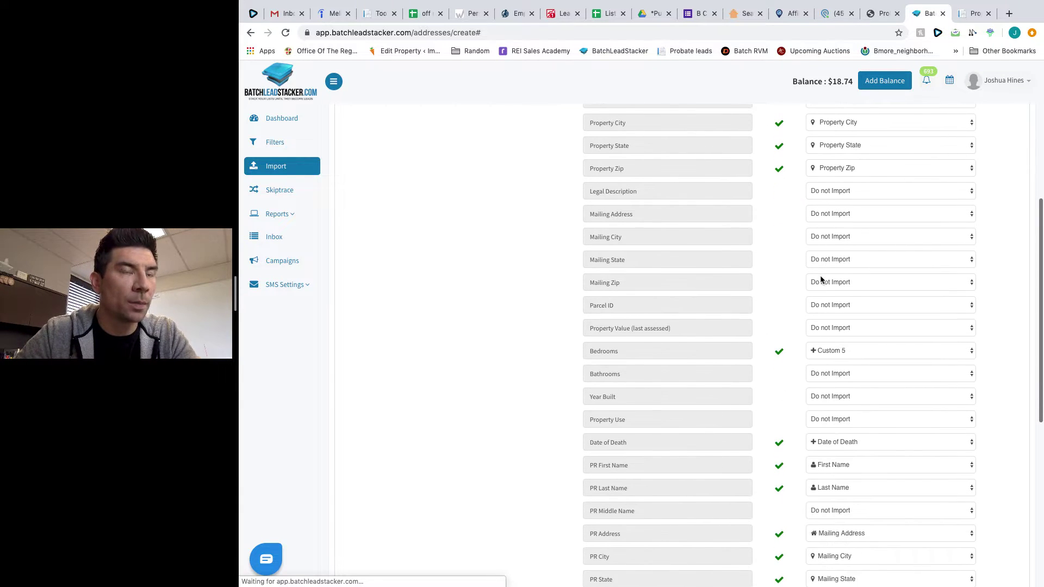
{"action": "scroll", "coordinate": [821, 276], "scroll_direction": "down", "scroll_amount": 2}
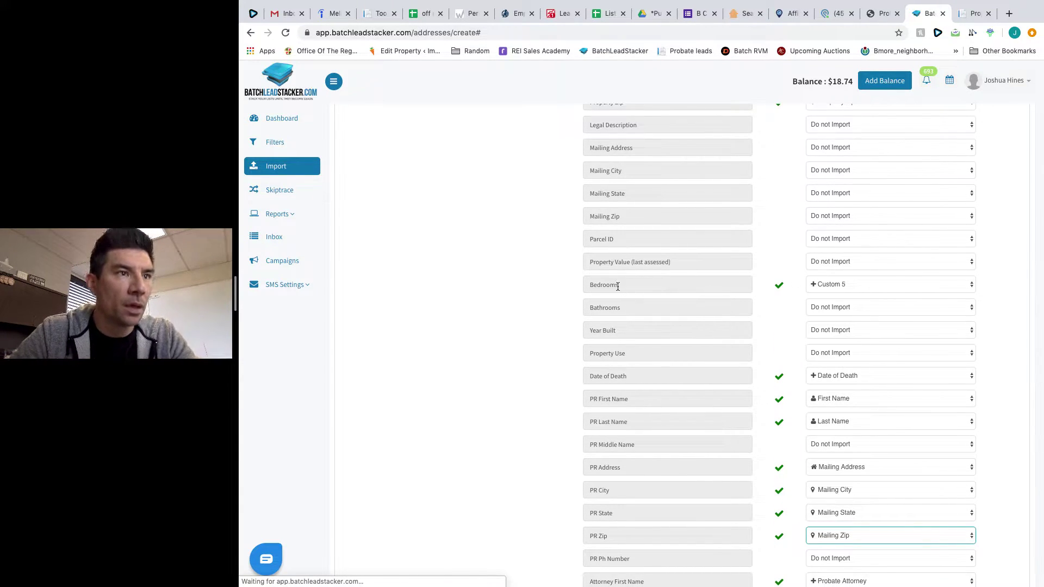
{"action": "scroll", "coordinate": [629, 287], "scroll_direction": "down", "scroll_amount": 3}
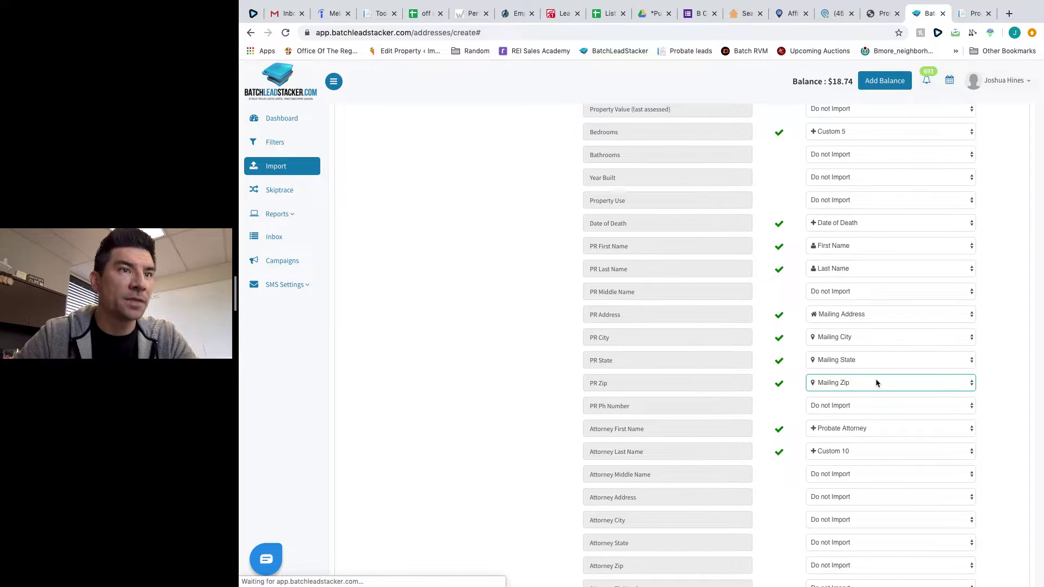
{"action": "scroll", "coordinate": [687, 345], "scroll_direction": "down", "scroll_amount": 2}
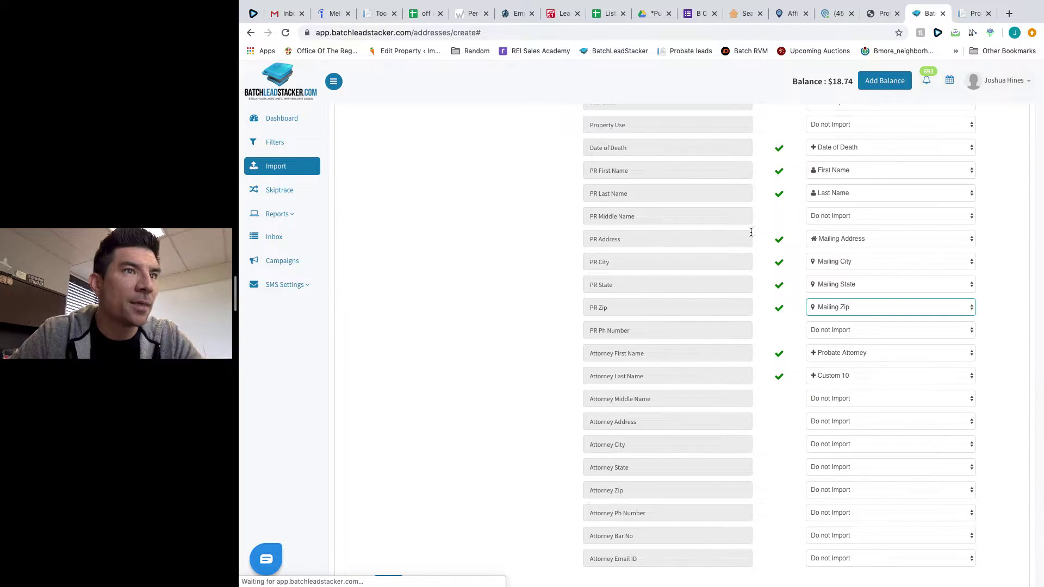
{"action": "scroll", "coordinate": [781, 257], "scroll_direction": "down", "scroll_amount": 2}
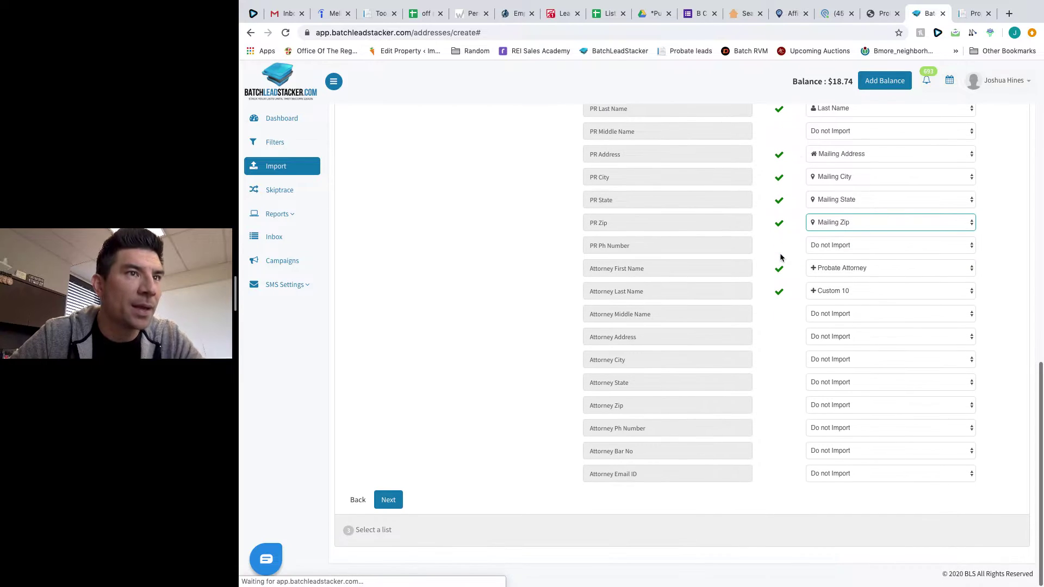
Import into the Probate list under a new tag '011520 Import via probate' and submit.
{"action": "left_click", "coordinate": [398, 503]}
{"action": "left_click", "coordinate": [384, 265]}
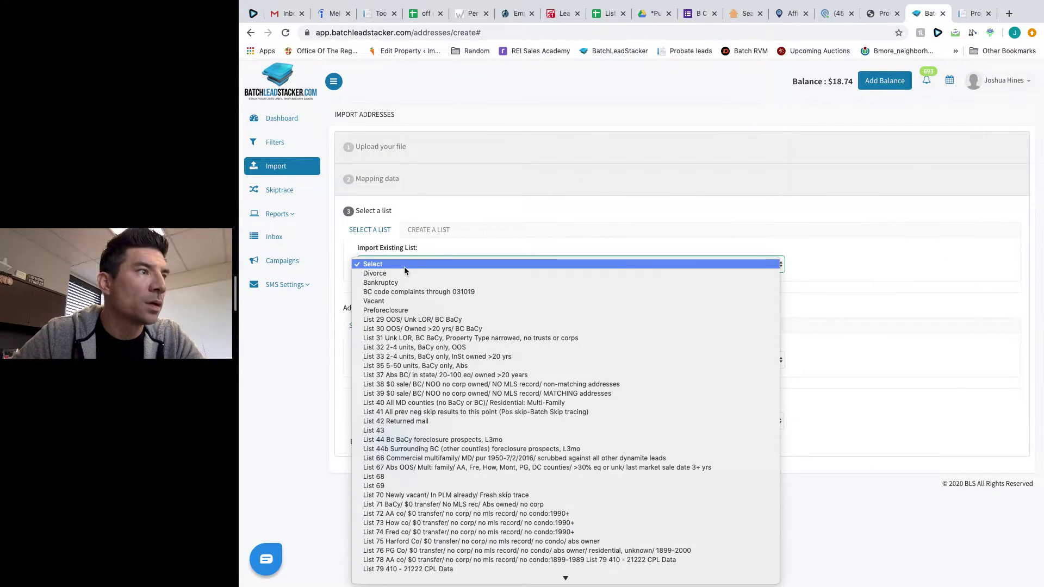
{"action": "scroll", "coordinate": [433, 374], "scroll_direction": "down", "scroll_amount": 10}
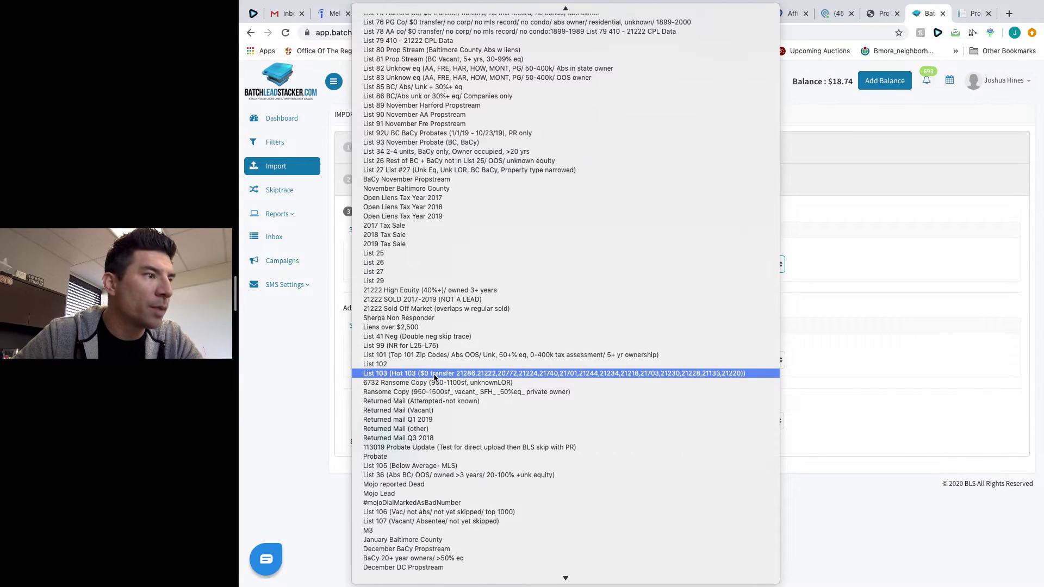
{"action": "scroll", "coordinate": [434, 376], "scroll_direction": "down", "scroll_amount": 5}
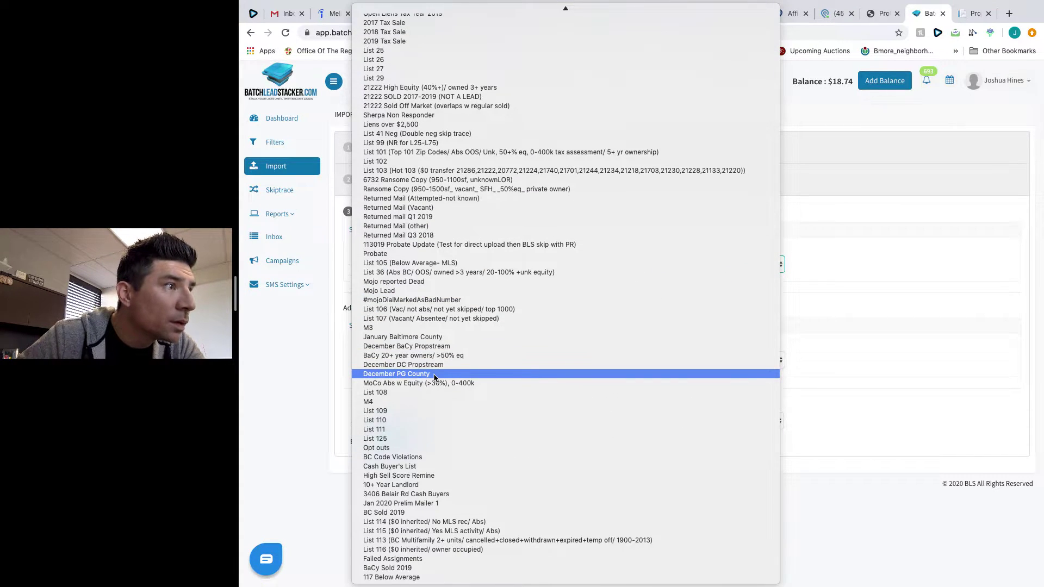
{"action": "left_click", "coordinate": [397, 254]}
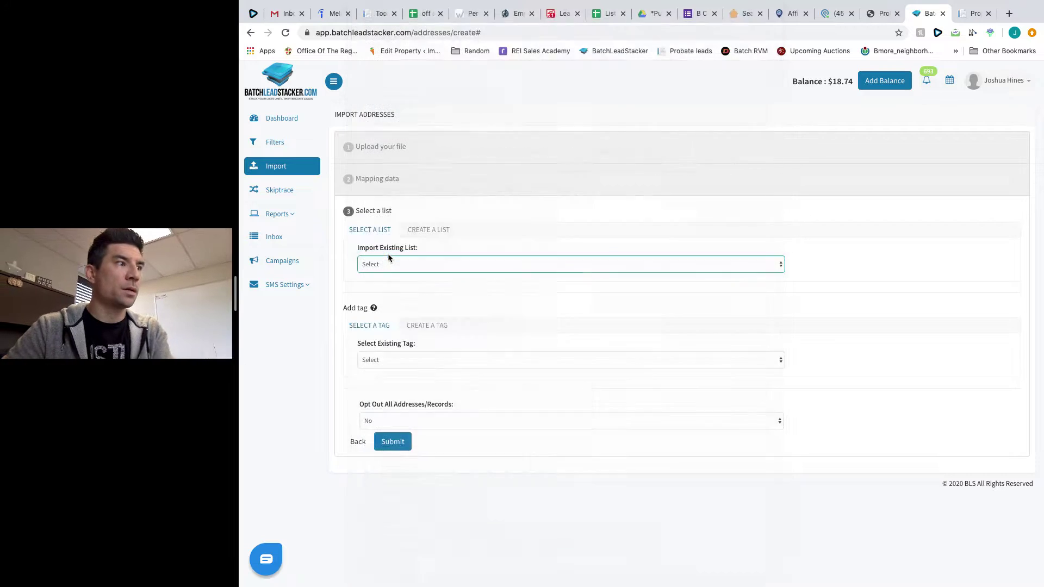
{"action": "left_click", "coordinate": [425, 326]}
{"action": "left_click", "coordinate": [412, 366]}
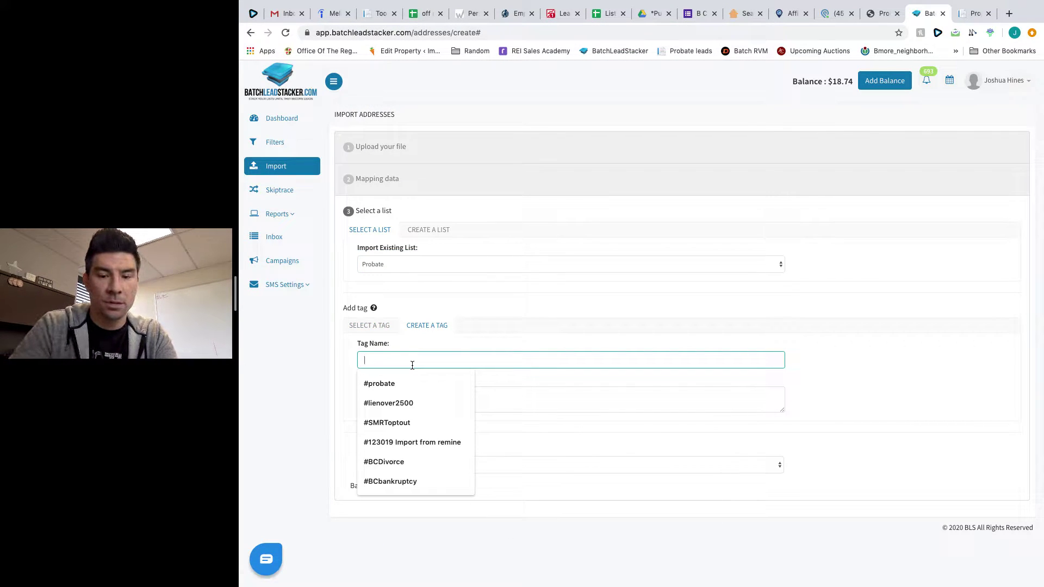
{"action": "type", "text": "011520 Import via probate"}
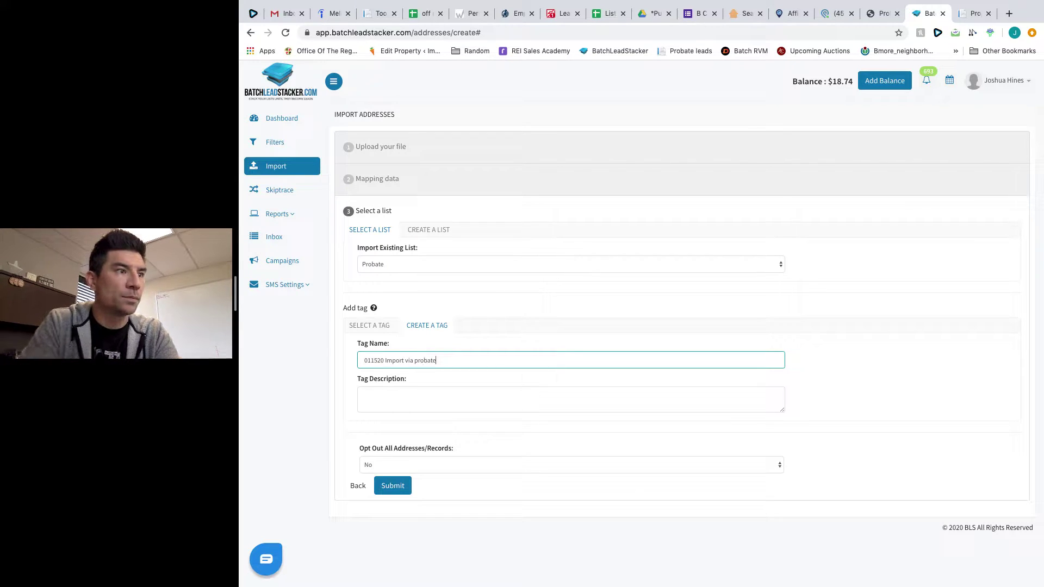
{"action": "left_click", "coordinate": [393, 486]}
Scroll the export_csv sheet in Excel down past its last data row.
{"action": "mouse_move", "coordinate": [121, 508]}
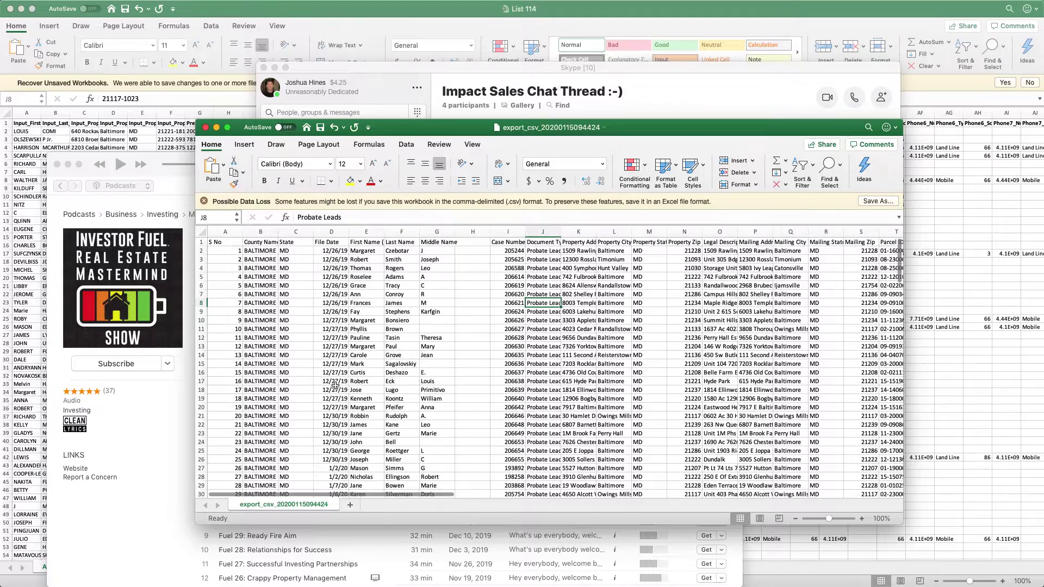
{"action": "scroll", "coordinate": [335, 386], "scroll_direction": "down", "scroll_amount": 20}
{"action": "scroll", "coordinate": [335, 386], "scroll_direction": "down", "scroll_amount": 15}
{"action": "scroll", "coordinate": [335, 385], "scroll_direction": "down", "scroll_amount": 3}
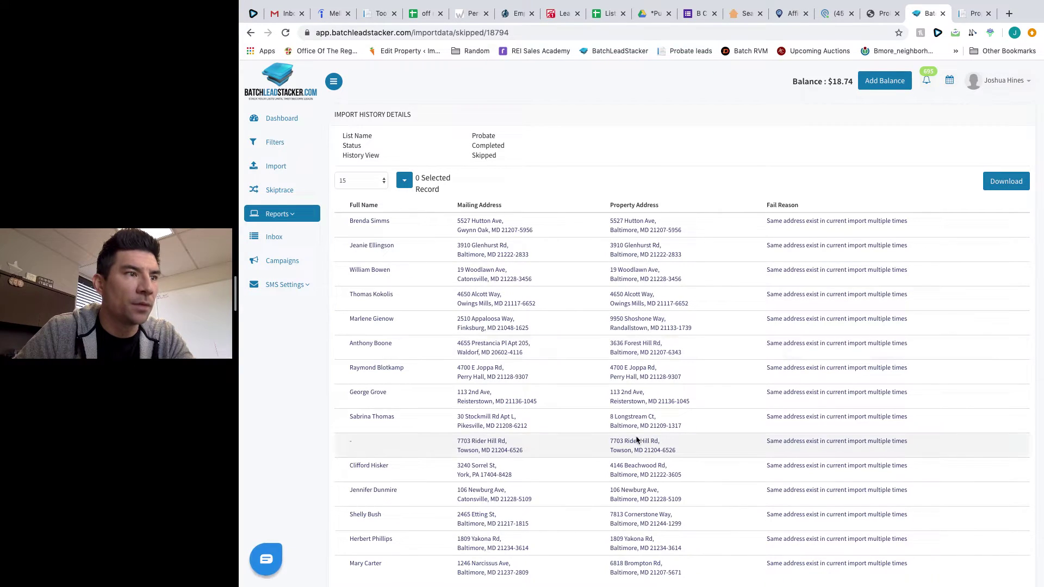
Review skipped-record pages 2 and 3 and their fail reasons, then open Reports > Import Logs.
{"action": "scroll", "coordinate": [636, 377], "scroll_direction": "down", "scroll_amount": 3}
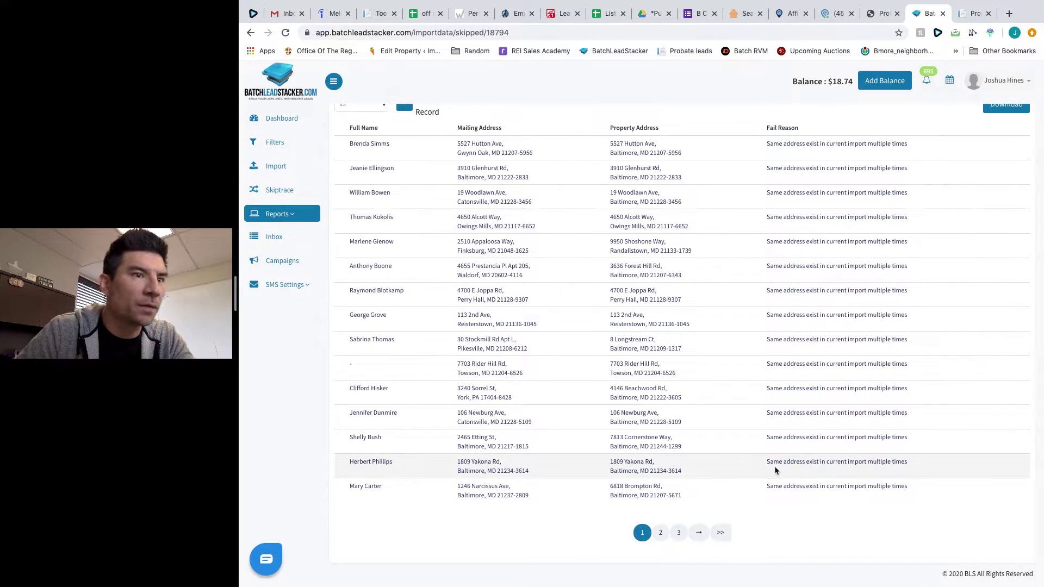
{"action": "left_click", "coordinate": [660, 533]}
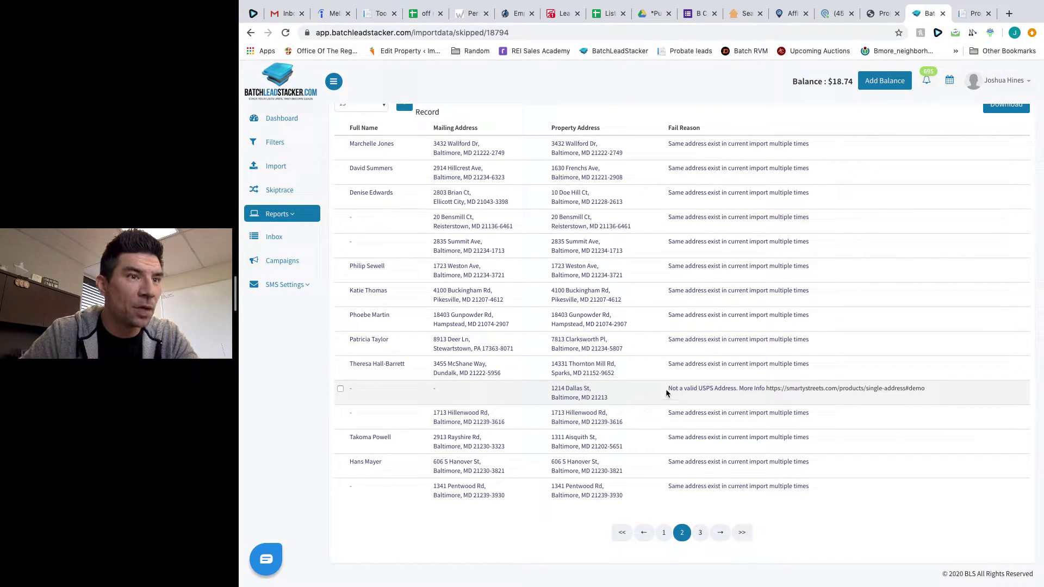
{"action": "left_click_drag", "start_coordinate": [667, 393], "coordinate": [738, 388]}
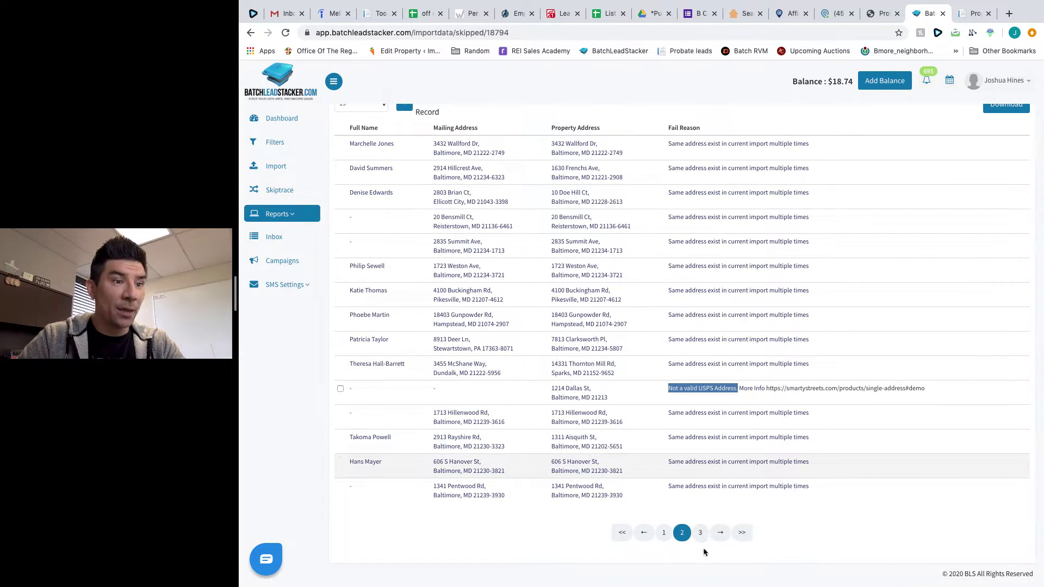
{"action": "left_click", "coordinate": [701, 533]}
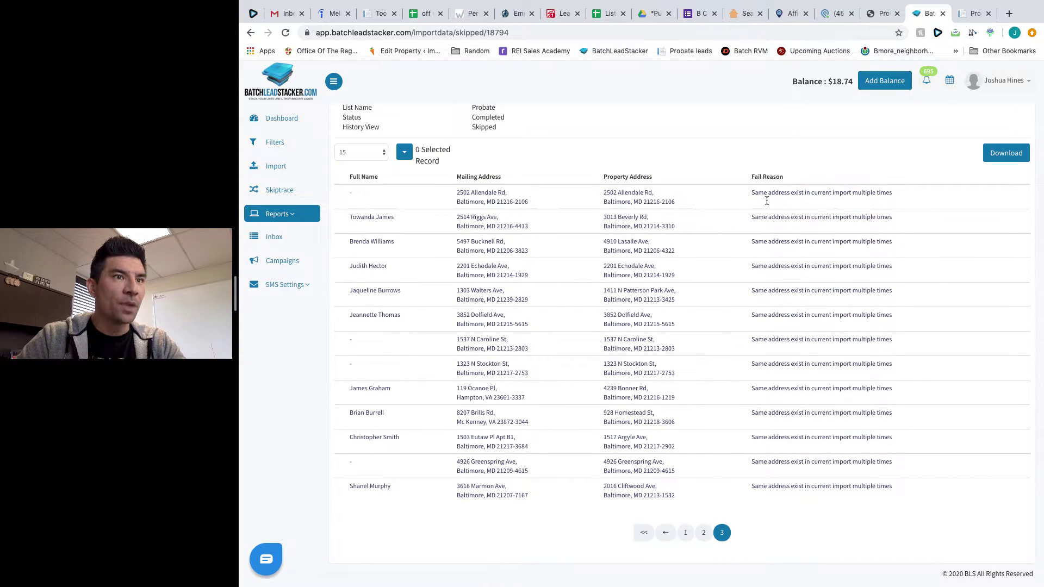
{"action": "left_click", "coordinate": [280, 214]}
{"action": "left_click", "coordinate": [287, 234]}
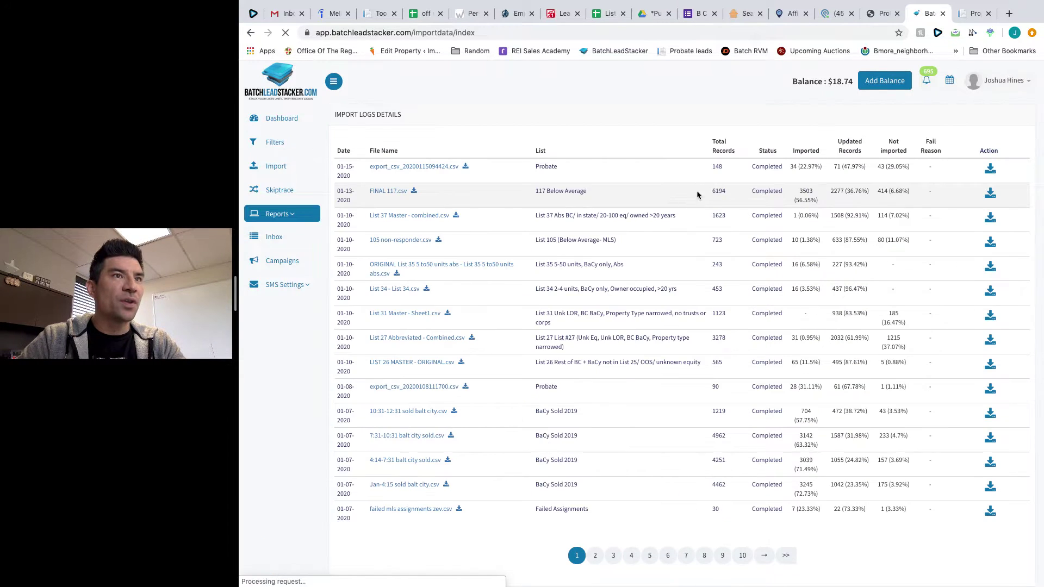
View the Probate import's 34 imported records, then go to the Filters page.
{"action": "left_click", "coordinate": [794, 172]}
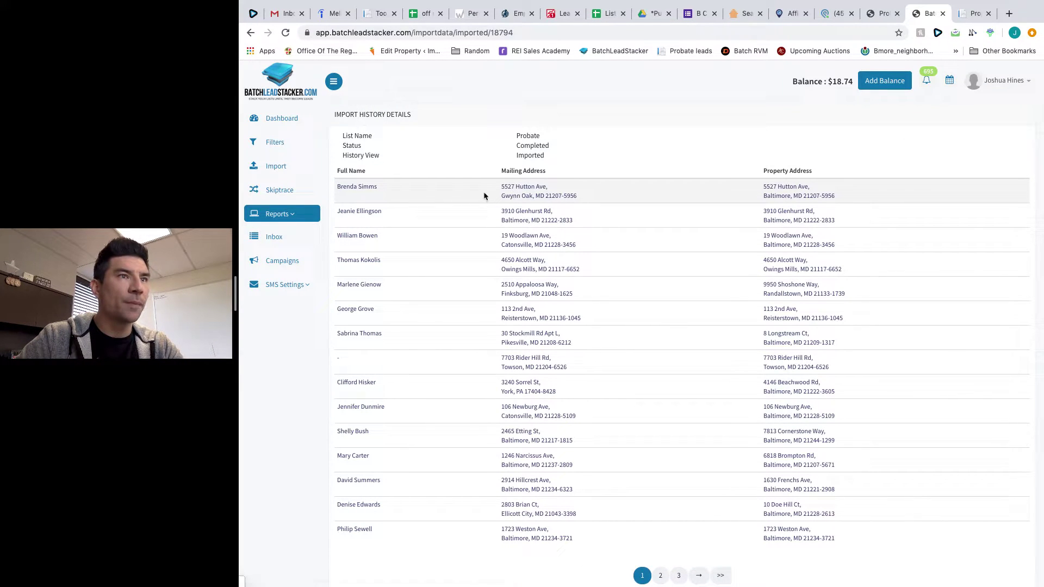
{"action": "left_click", "coordinate": [278, 144]}
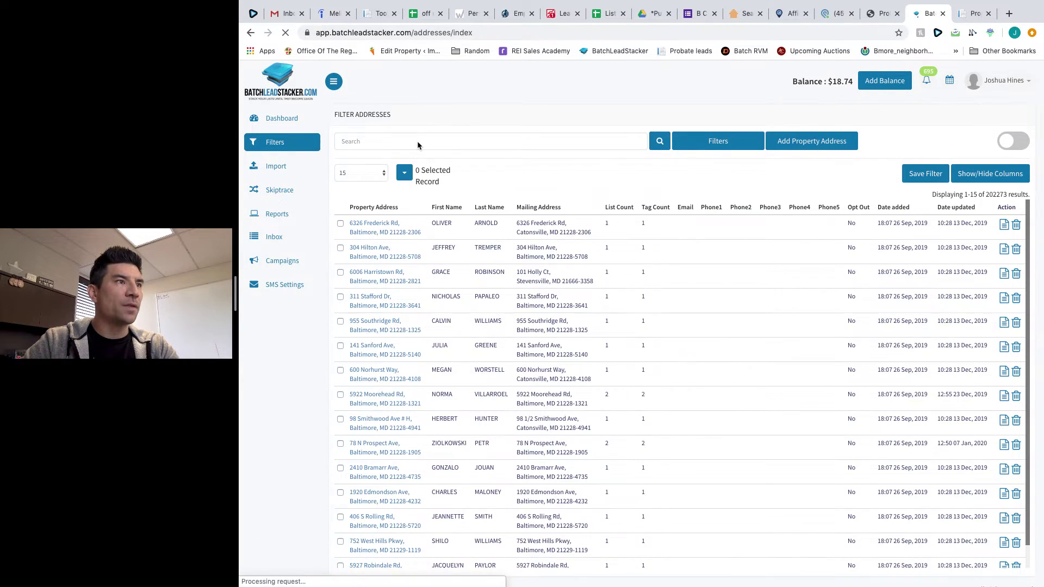
Filter to list Probate and tag '011520 Import via probate' with Opted Out set to Both.
{"action": "left_click", "coordinate": [688, 144]}
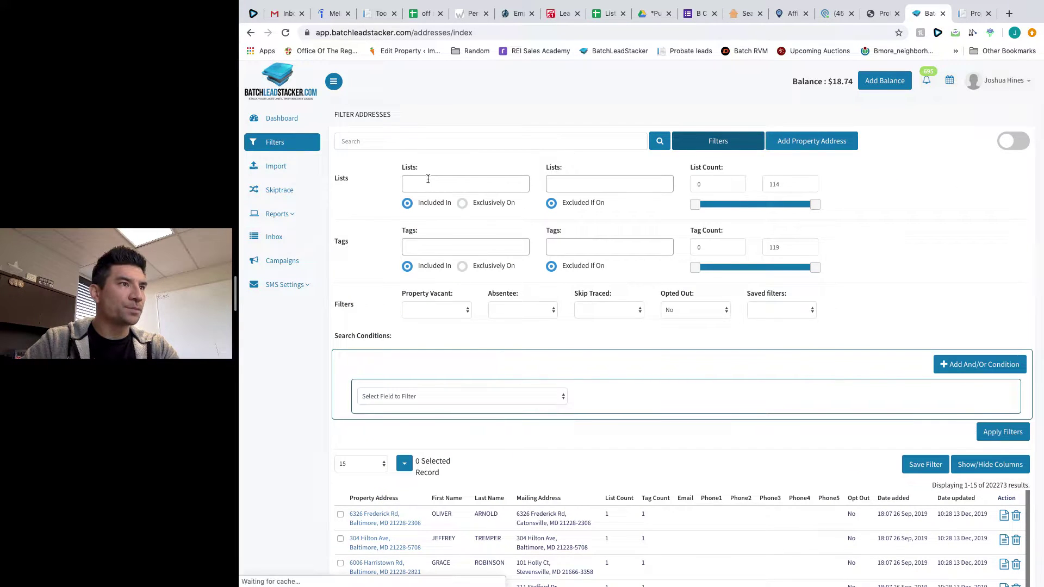
{"action": "left_click", "coordinate": [428, 179]}
{"action": "type", "text": "probate"}
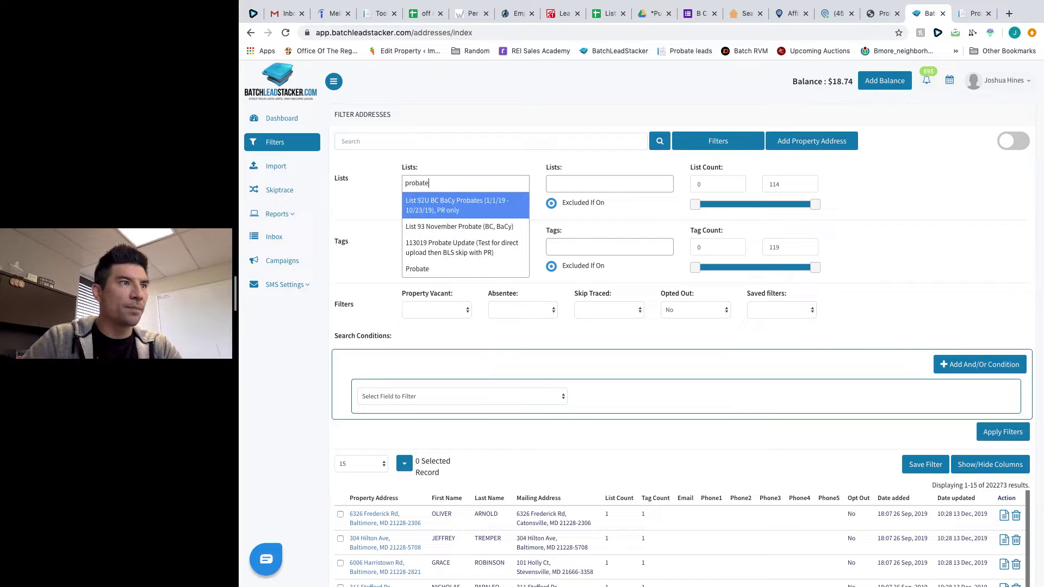
{"action": "left_click", "coordinate": [430, 268]}
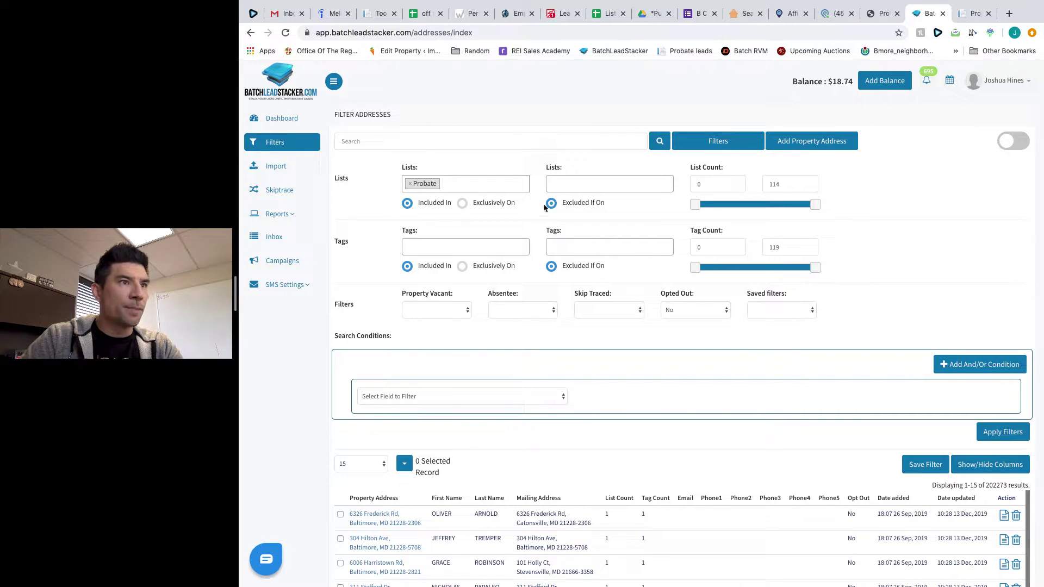
{"action": "left_click", "coordinate": [482, 248]}
{"action": "type", "text": "0115"}
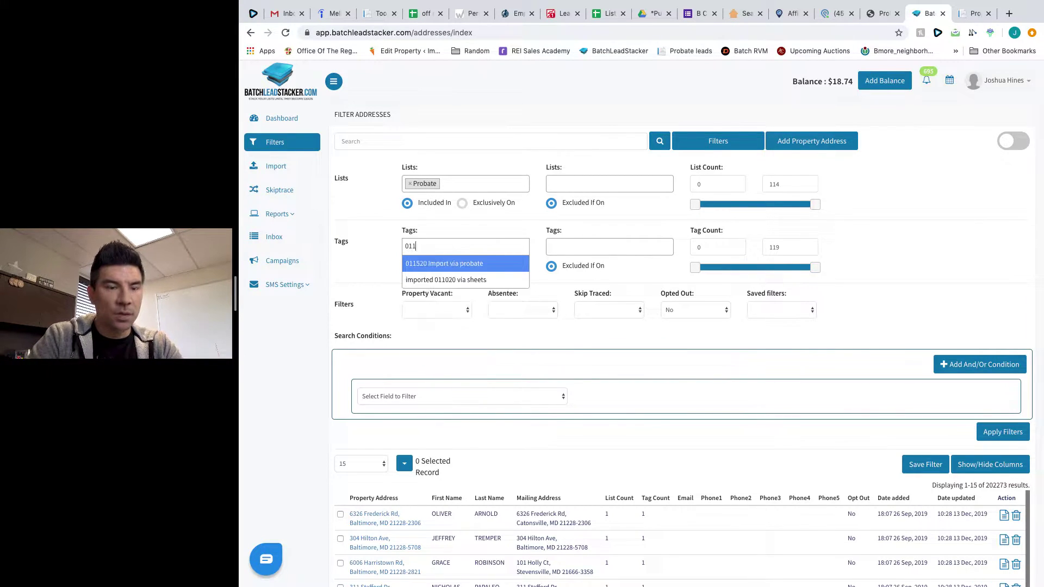
{"action": "left_click", "coordinate": [483, 263]}
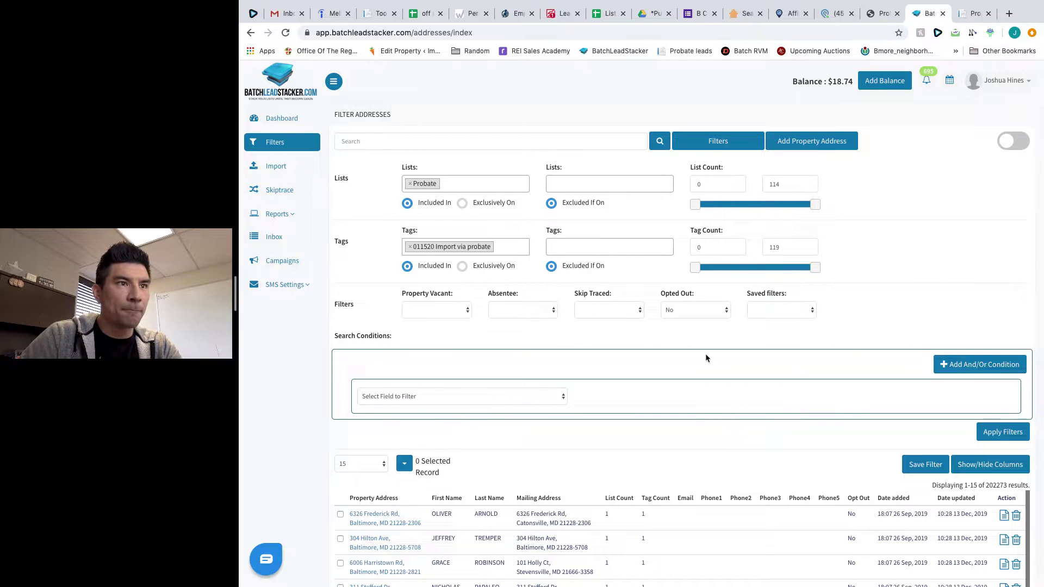
{"action": "scroll", "coordinate": [706, 353], "scroll_direction": "down", "scroll_amount": 1}
{"action": "left_click", "coordinate": [689, 242]}
{"action": "left_click", "coordinate": [682, 257]}
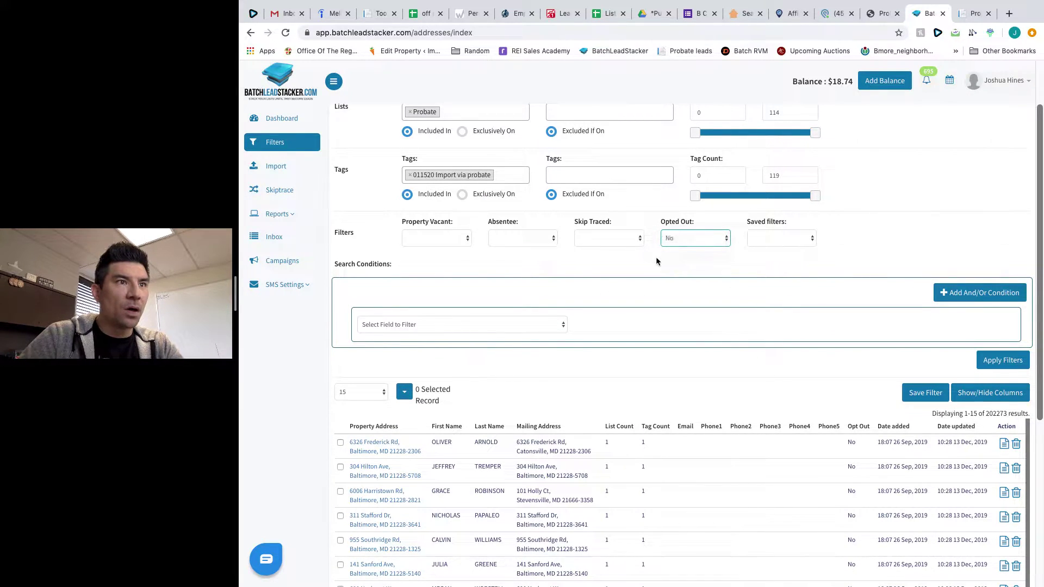
{"action": "left_click", "coordinate": [1003, 363]}
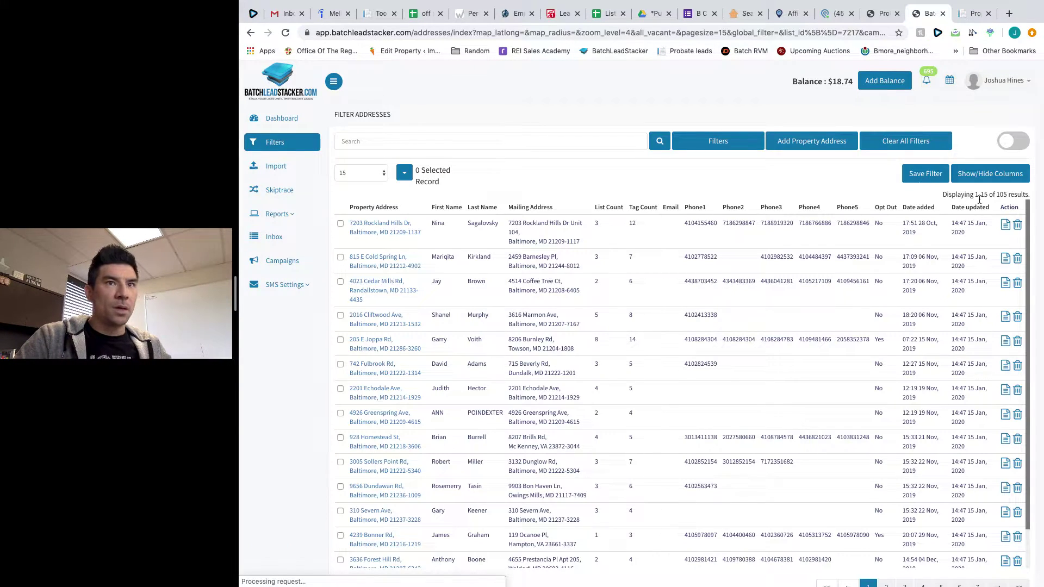
Change the Opted Out filter from Both to No and reapply the 105-result filter.
{"action": "left_click_drag", "start_coordinate": [1010, 195], "coordinate": [968, 195]}
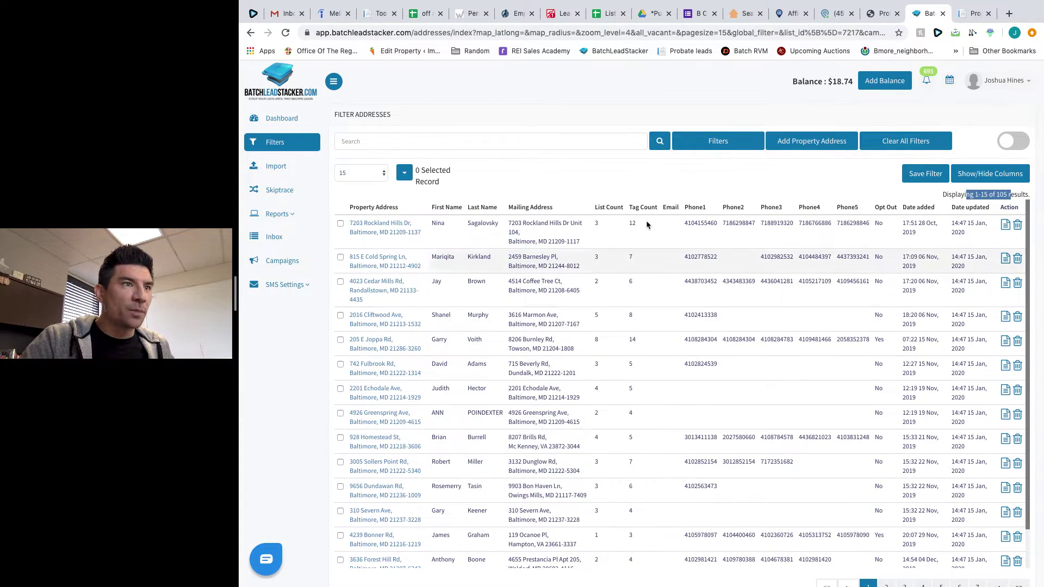
{"action": "left_click", "coordinate": [705, 148]}
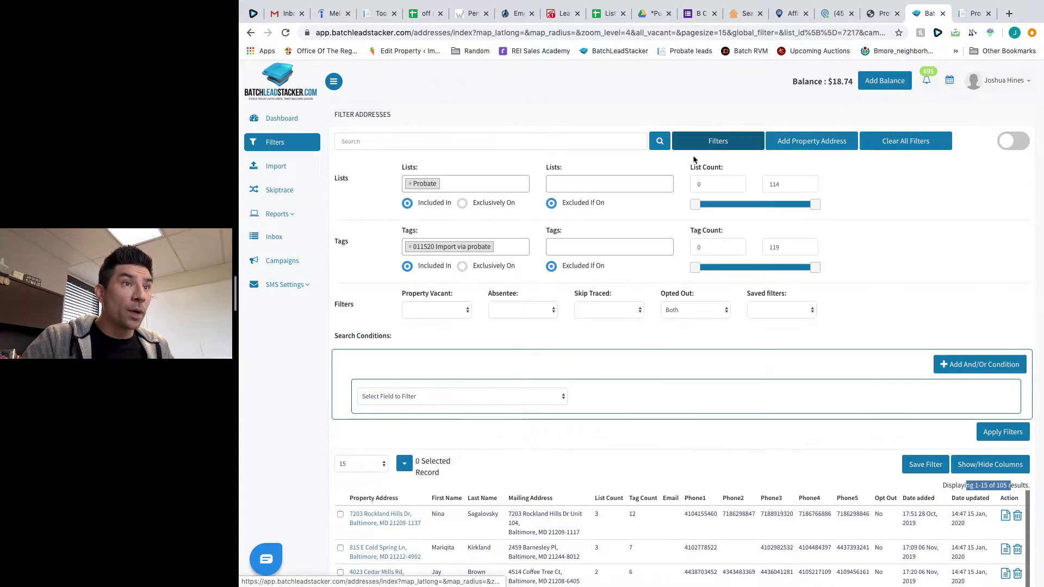
{"action": "left_click", "coordinate": [677, 310]}
{"action": "left_click", "coordinate": [670, 291]}
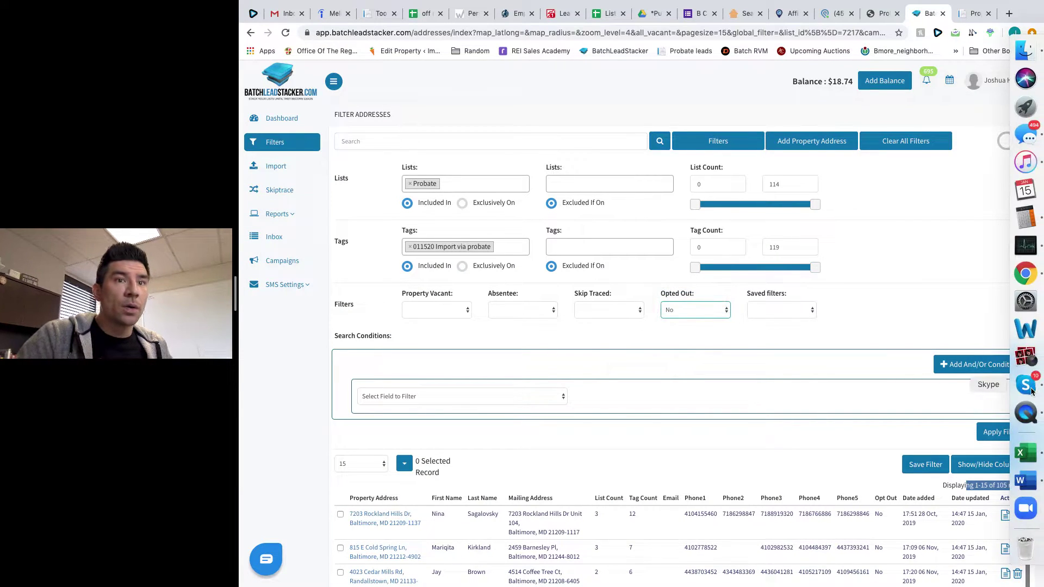
{"action": "left_click", "coordinate": [1030, 385]}
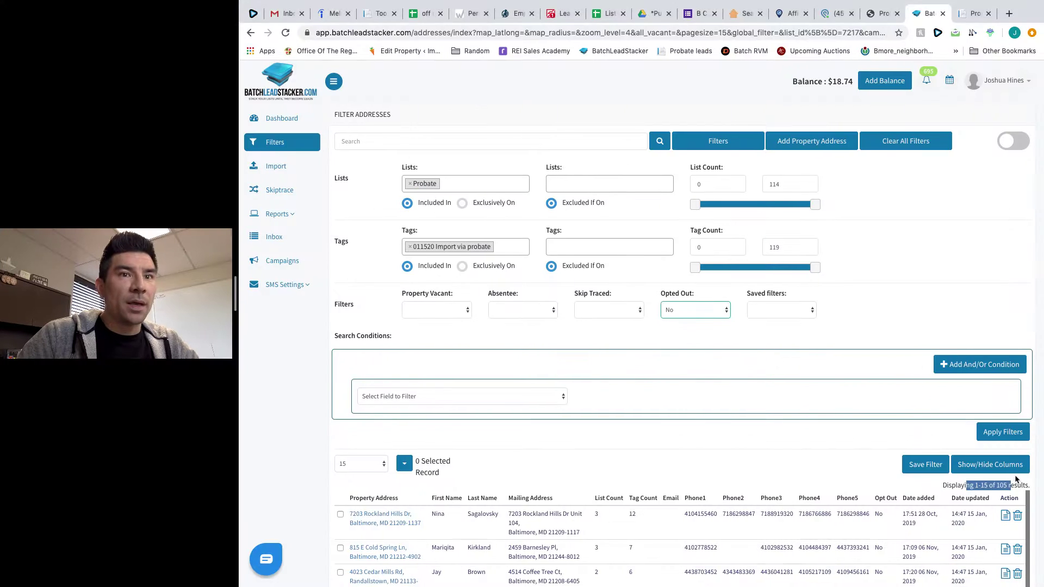
{"action": "left_click", "coordinate": [1003, 432]}
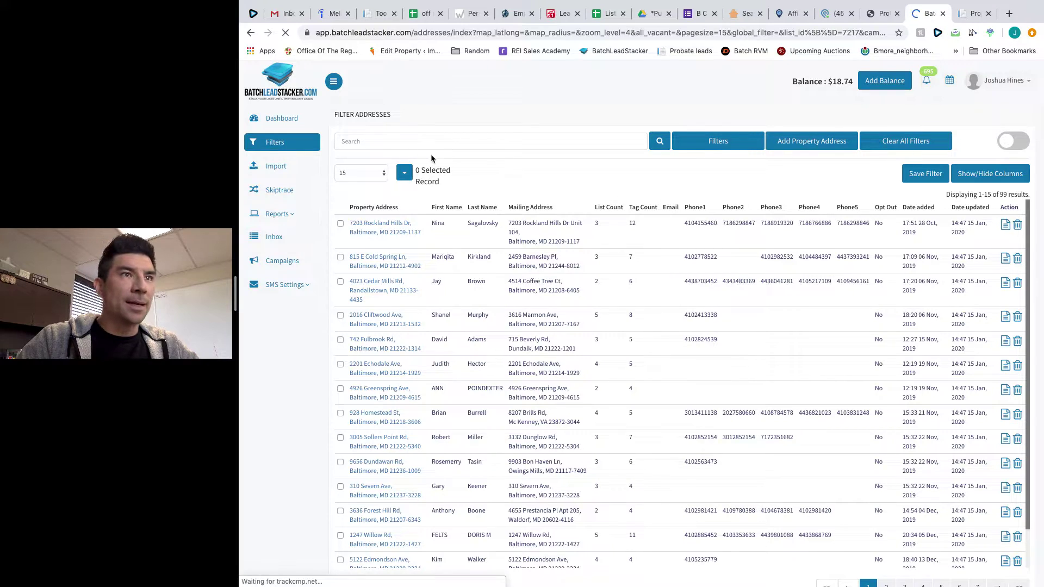
Try Skip Traced Yes, then set Skip Traced to No to list the 51 untraced records.
{"action": "left_click", "coordinate": [712, 142]}
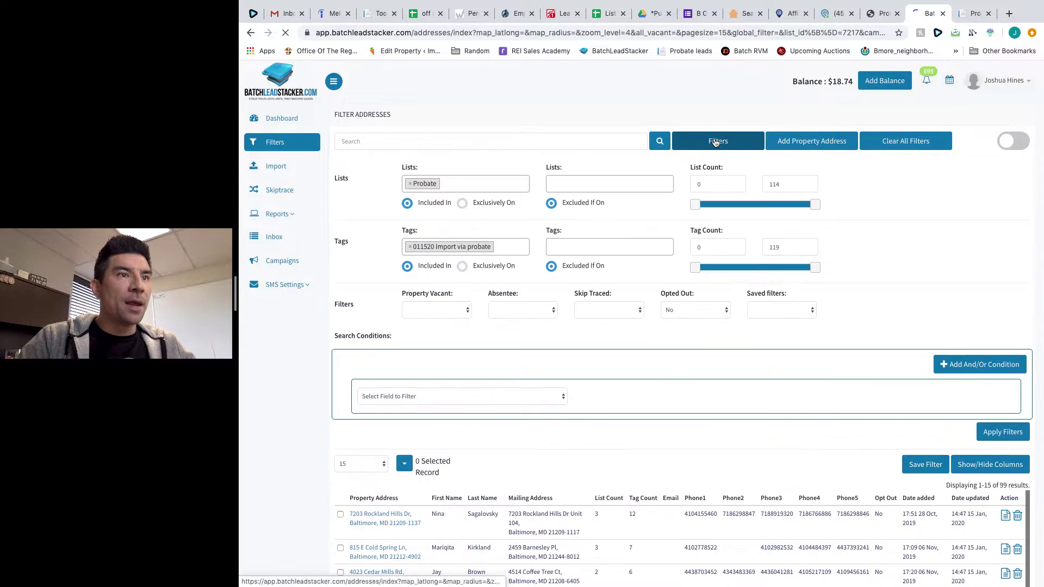
{"action": "left_click", "coordinate": [626, 313]}
{"action": "left_click", "coordinate": [626, 319]}
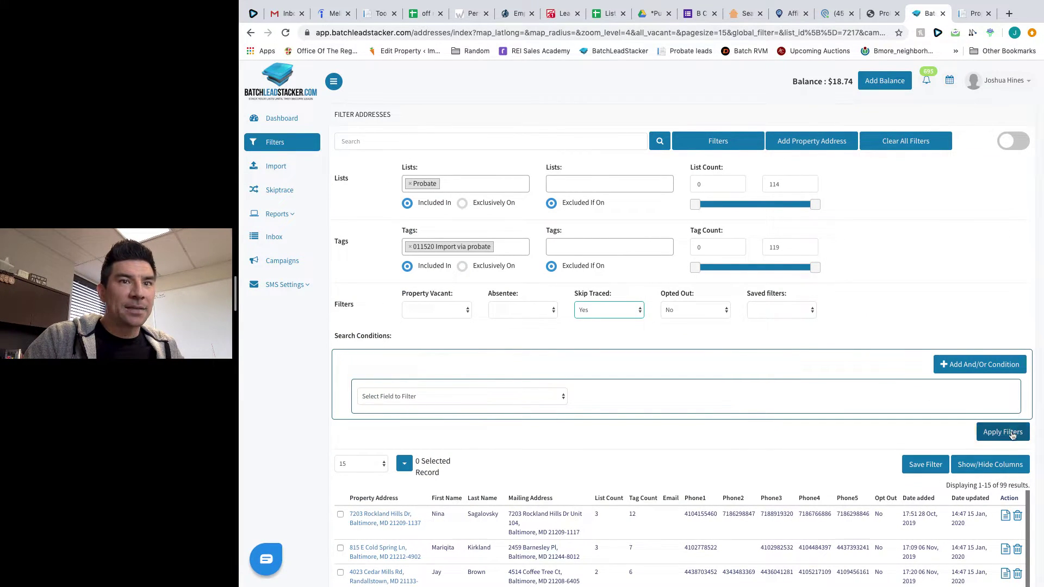
{"action": "left_click", "coordinate": [1013, 434]}
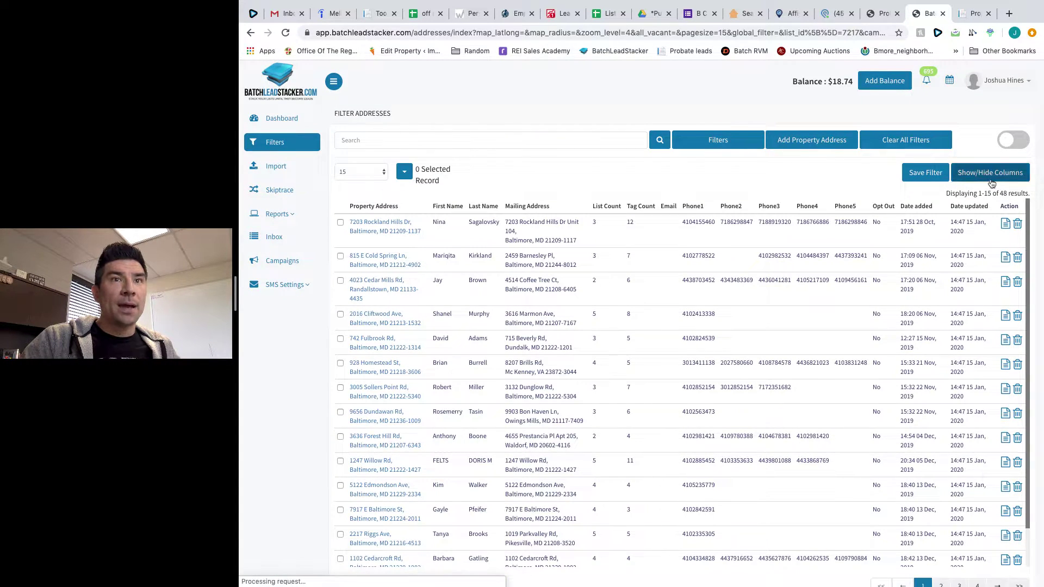
{"action": "left_click", "coordinate": [721, 141]}
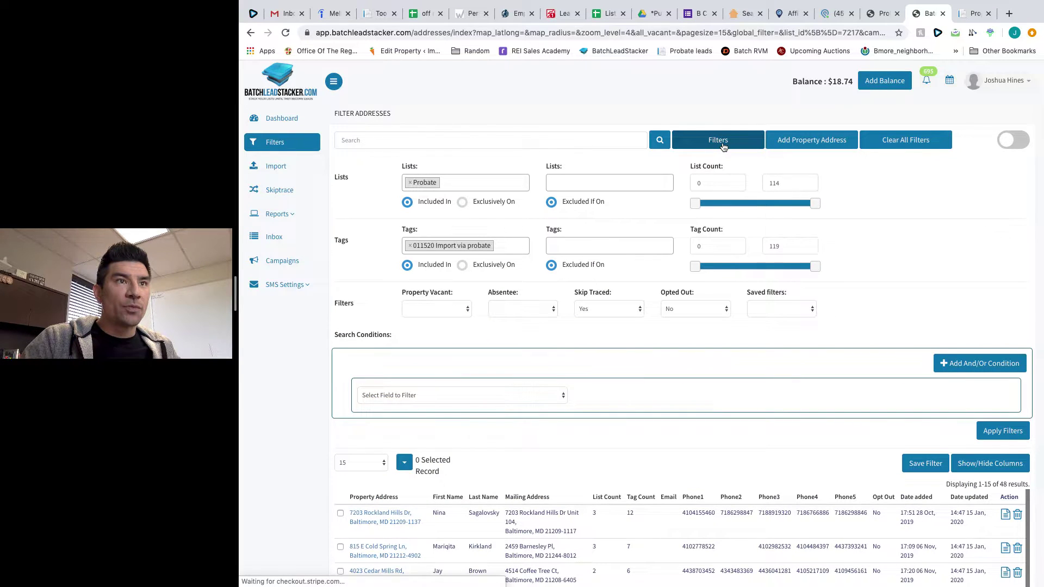
{"action": "left_click", "coordinate": [609, 309]}
{"action": "left_click", "coordinate": [610, 317]}
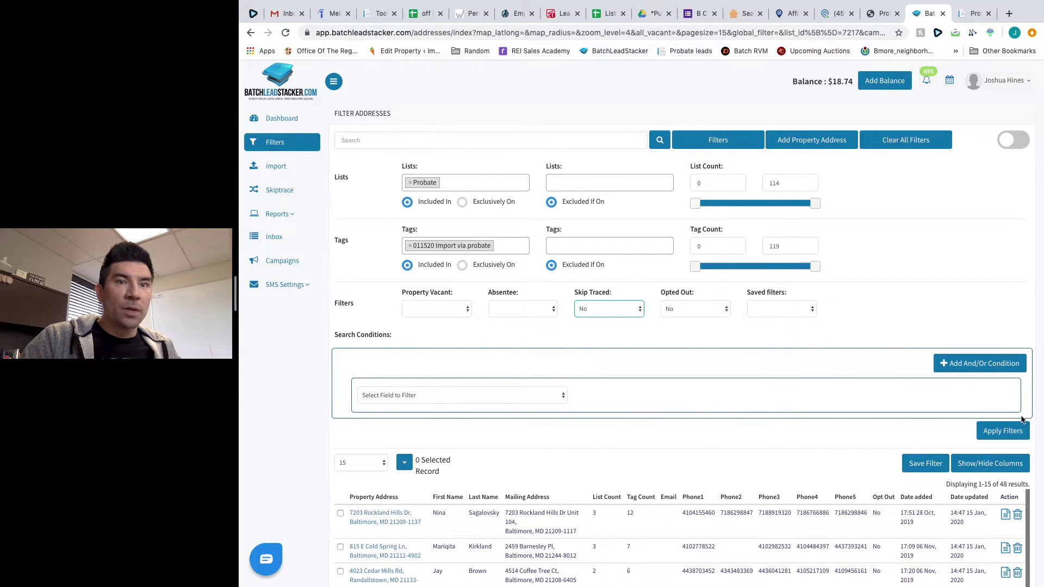
{"action": "left_click", "coordinate": [1010, 430]}
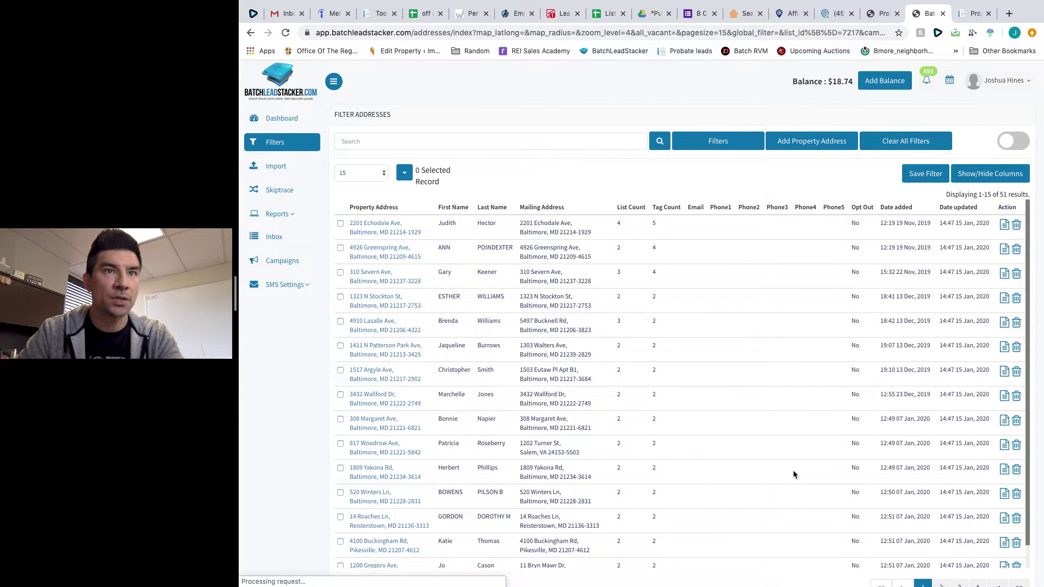
Select all 51 filtered probate records and start a skip trace on them.
{"action": "left_click", "coordinate": [404, 174]}
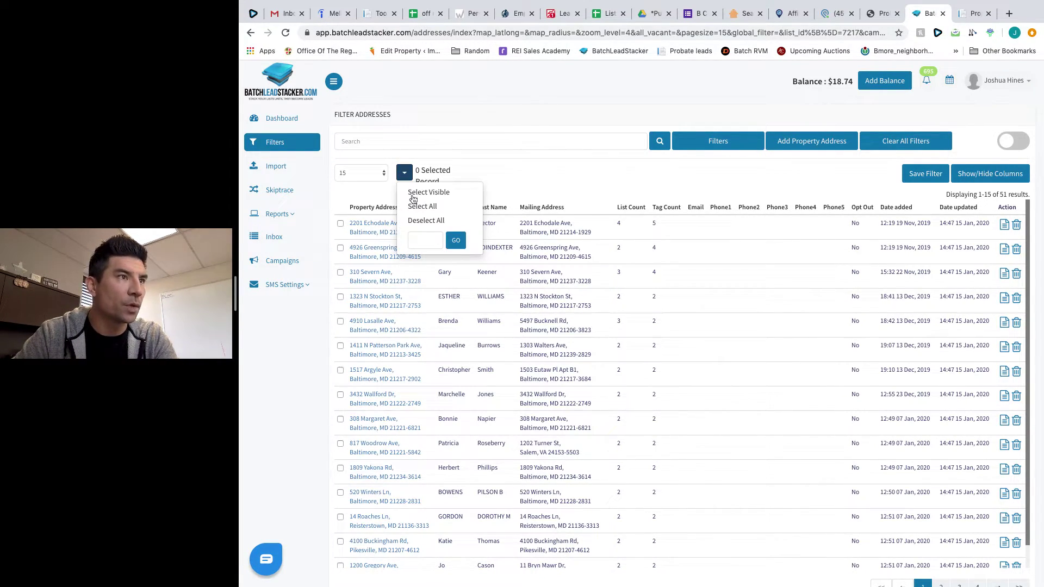
{"action": "left_click", "coordinate": [416, 204]}
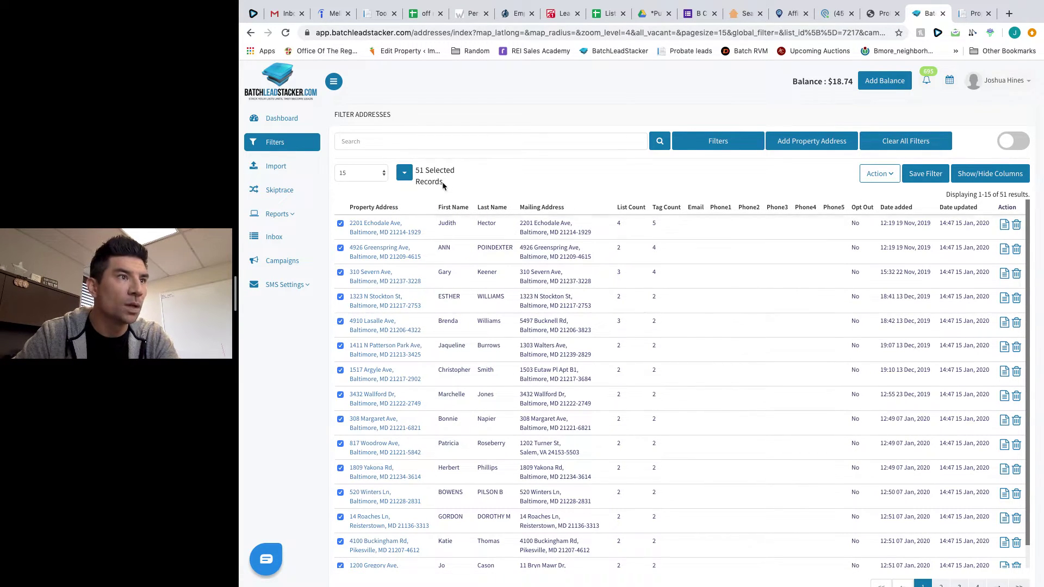
{"action": "left_click", "coordinate": [882, 180]}
{"action": "left_click", "coordinate": [893, 238]}
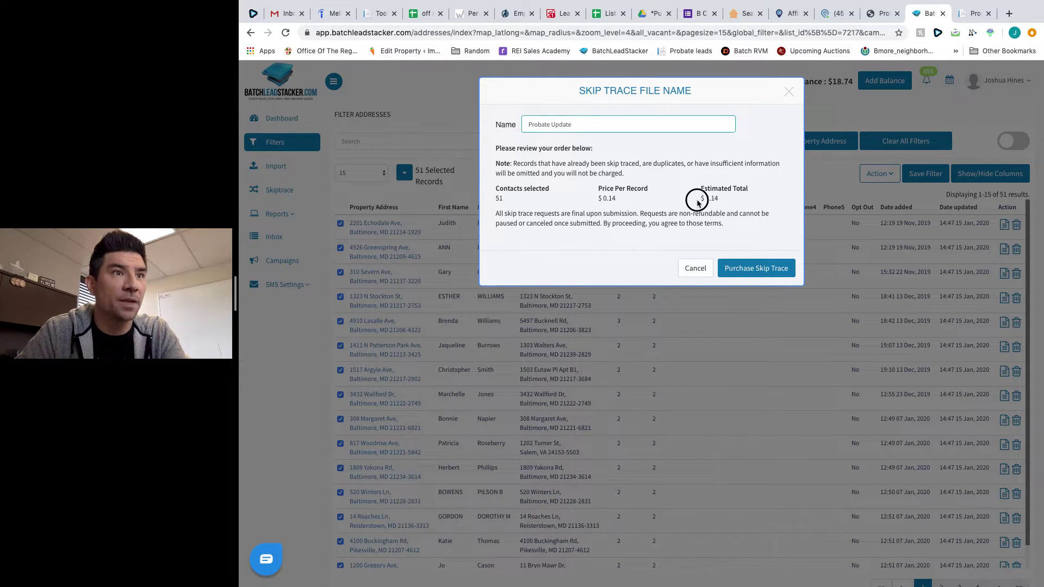
Purchase the $7.14 Probate Update skip trace, paying from the wallet.
{"action": "left_click_drag", "start_coordinate": [699, 198], "coordinate": [715, 200]}
{"action": "left_click", "coordinate": [737, 269]}
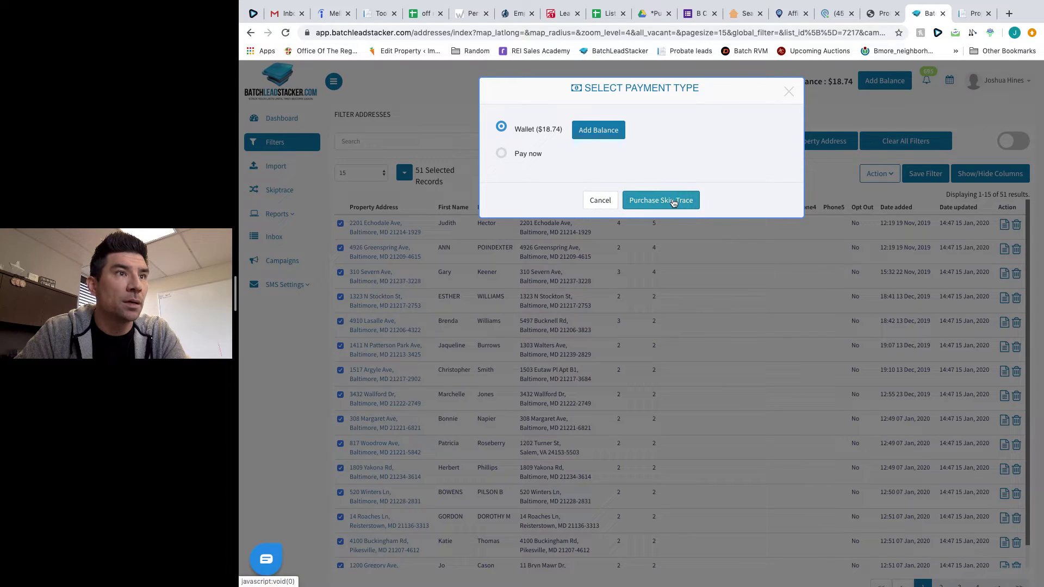
{"action": "left_click", "coordinate": [672, 201]}
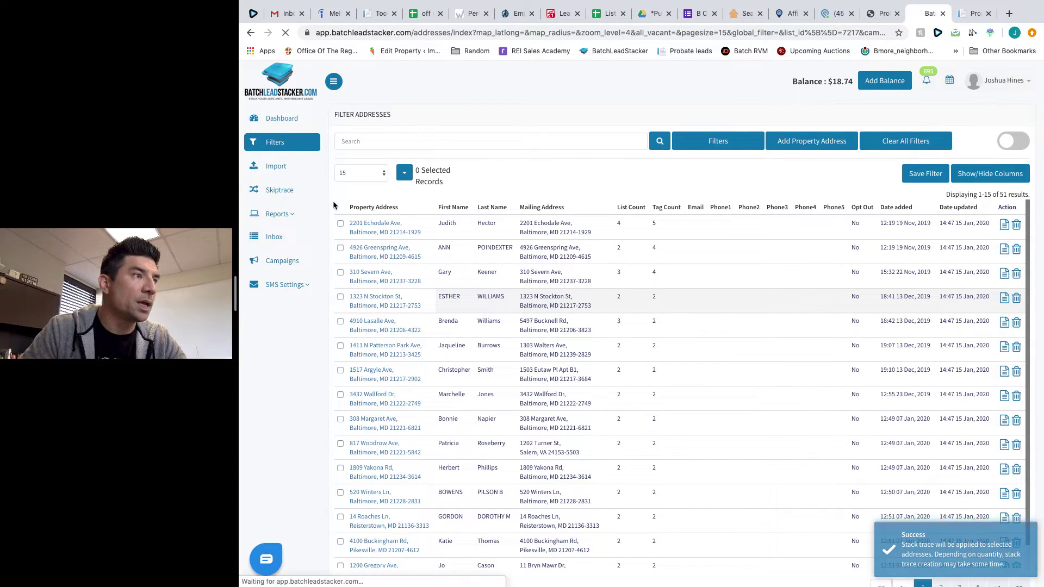
{"action": "left_click", "coordinate": [283, 285]}
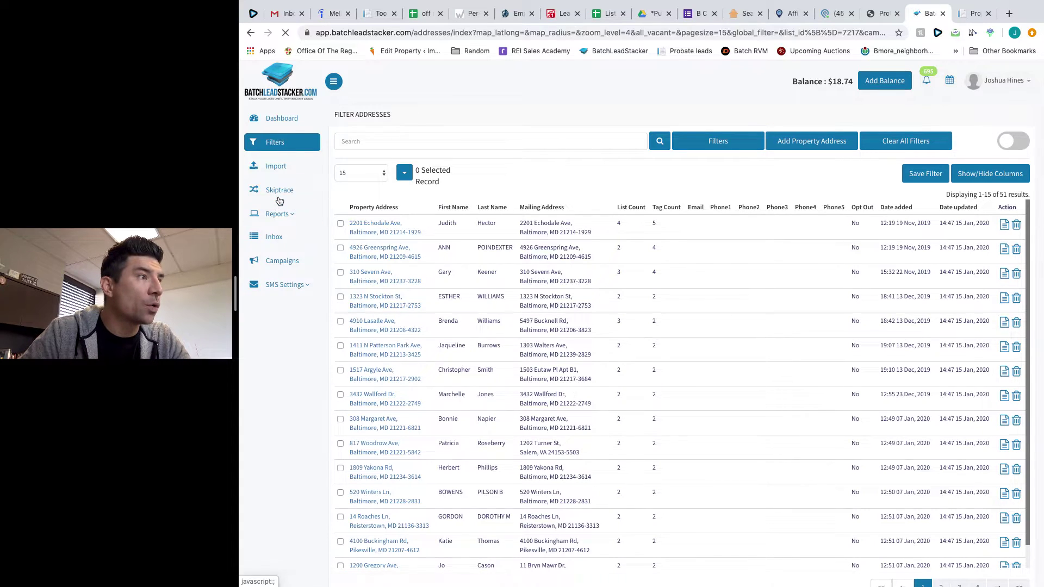
Open the skip trace history and refresh until Probate Update shows 47 hits at 92.16%.
{"action": "left_click", "coordinate": [279, 195]}
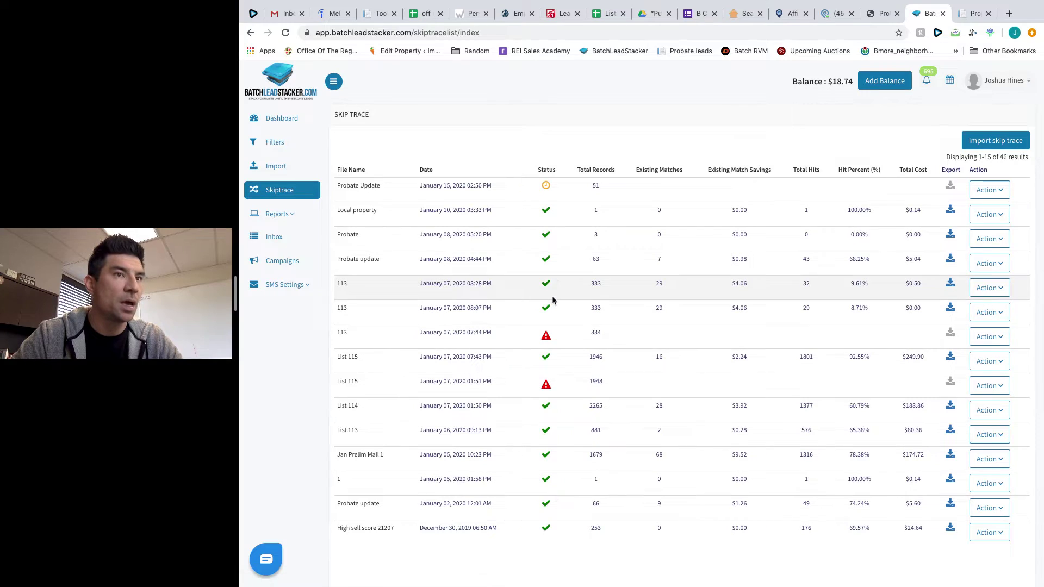
{"action": "scroll", "coordinate": [553, 289], "scroll_direction": "down", "scroll_amount": 1}
{"action": "scroll", "coordinate": [553, 287], "scroll_direction": "up", "scroll_amount": 1}
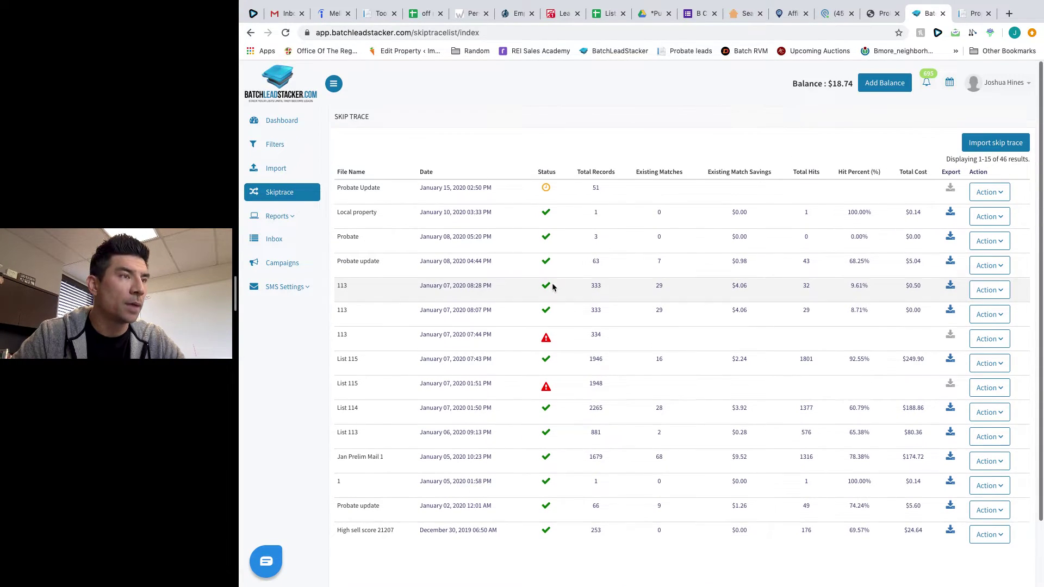
{"action": "left_click", "coordinate": [286, 33]}
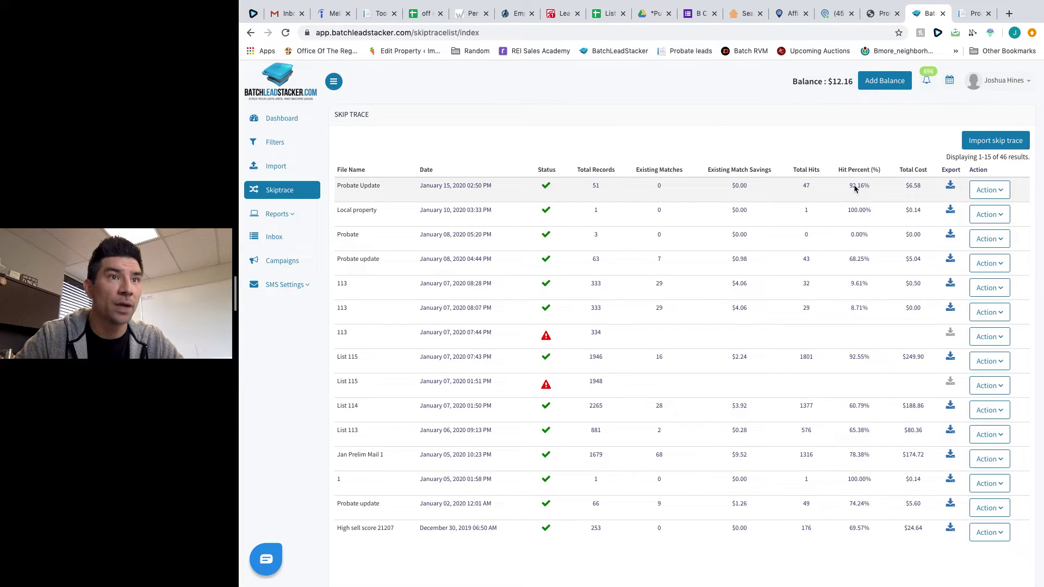
{"action": "left_click_drag", "start_coordinate": [845, 185], "coordinate": [923, 187]}
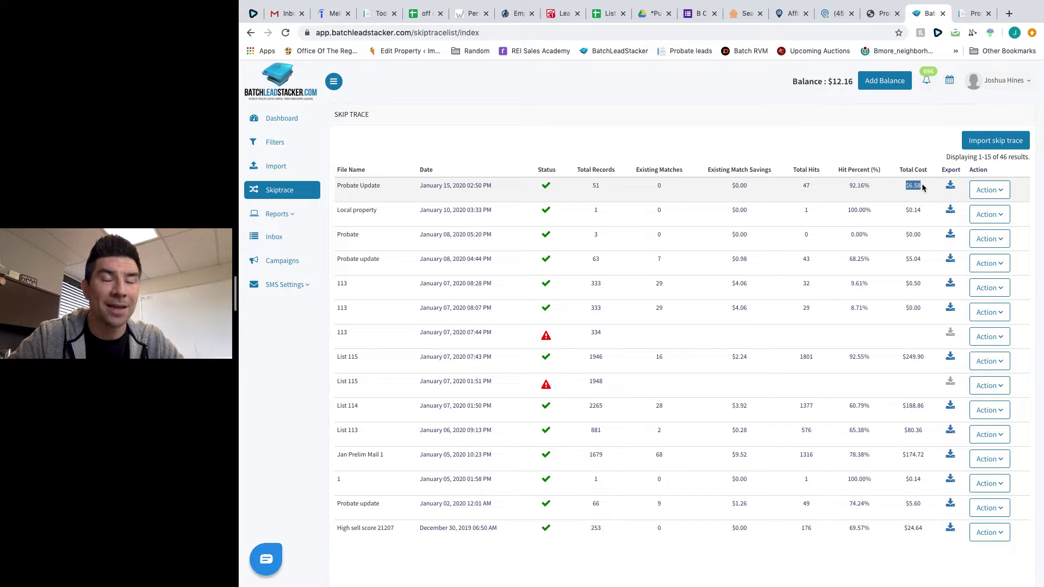
Add the Probate Update order's traced results to the database under the existing Probate list.
{"action": "left_click", "coordinate": [990, 189]}
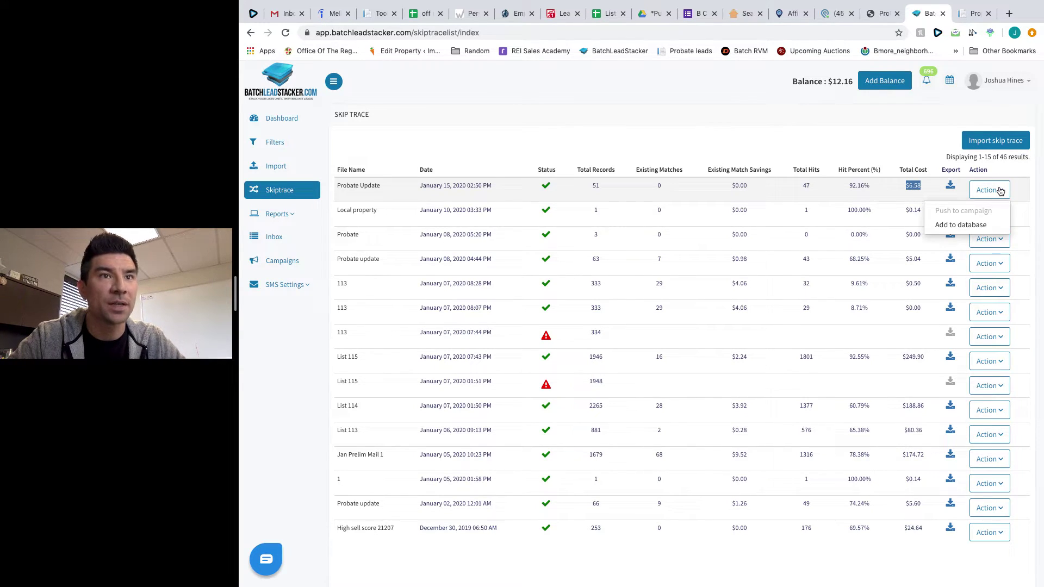
{"action": "left_click", "coordinate": [956, 227]}
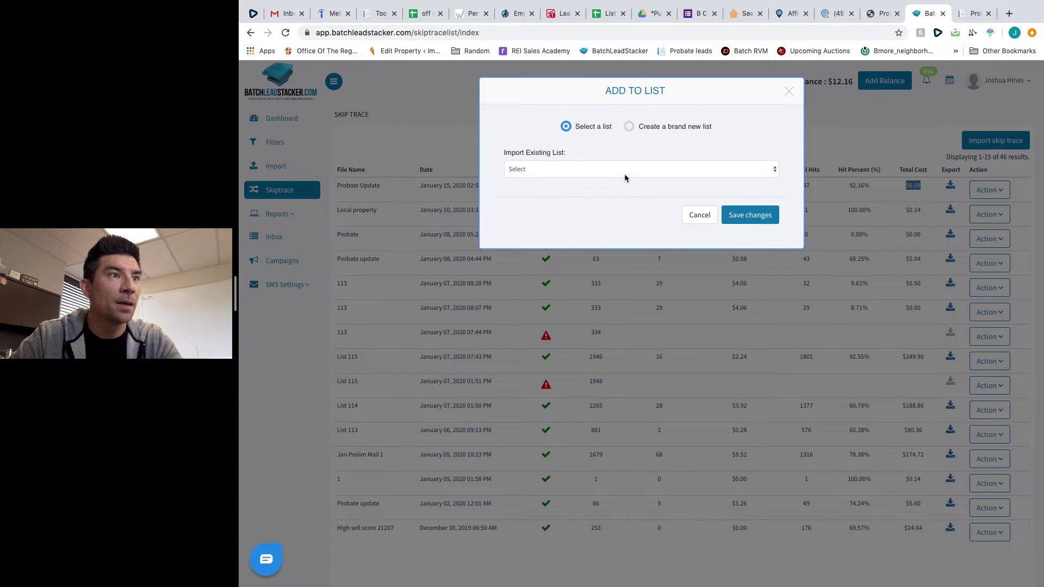
{"action": "left_click", "coordinate": [625, 172]}
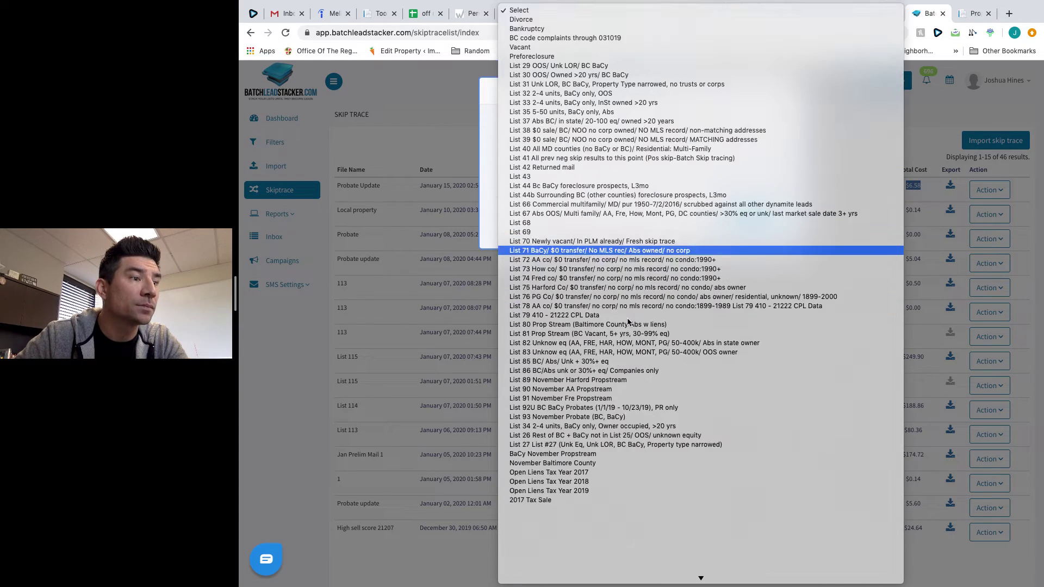
{"action": "scroll", "coordinate": [628, 322], "scroll_direction": "down", "scroll_amount": 10}
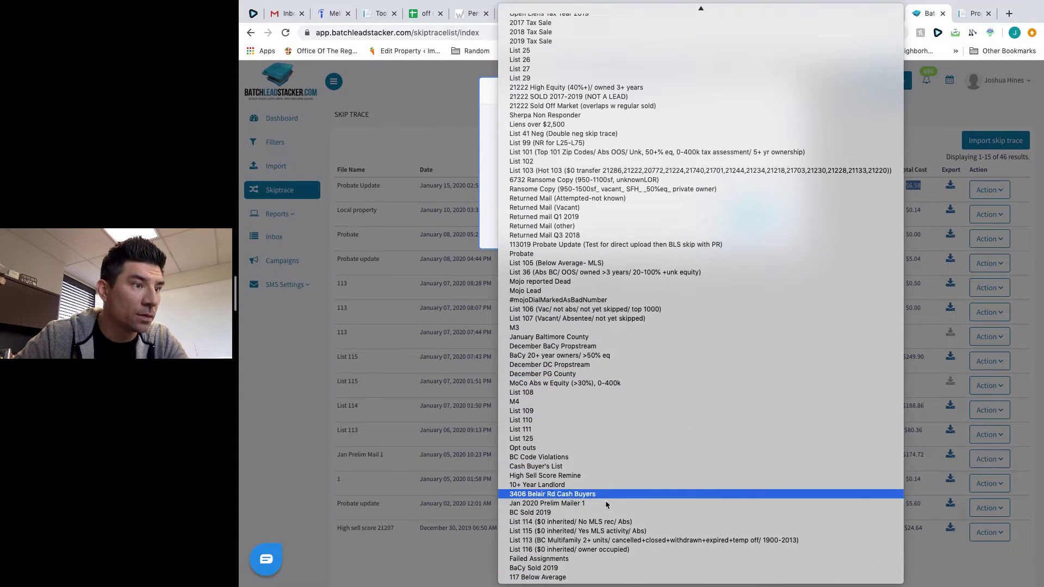
{"action": "scroll", "coordinate": [610, 407], "scroll_direction": "up", "scroll_amount": 2}
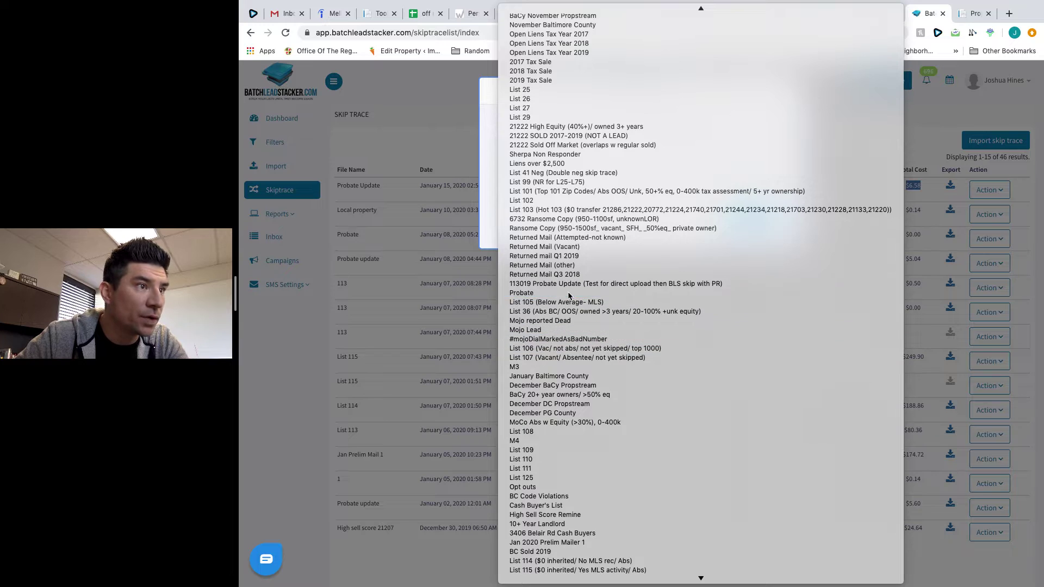
{"action": "left_click", "coordinate": [569, 294]}
{"action": "left_click", "coordinate": [772, 216]}
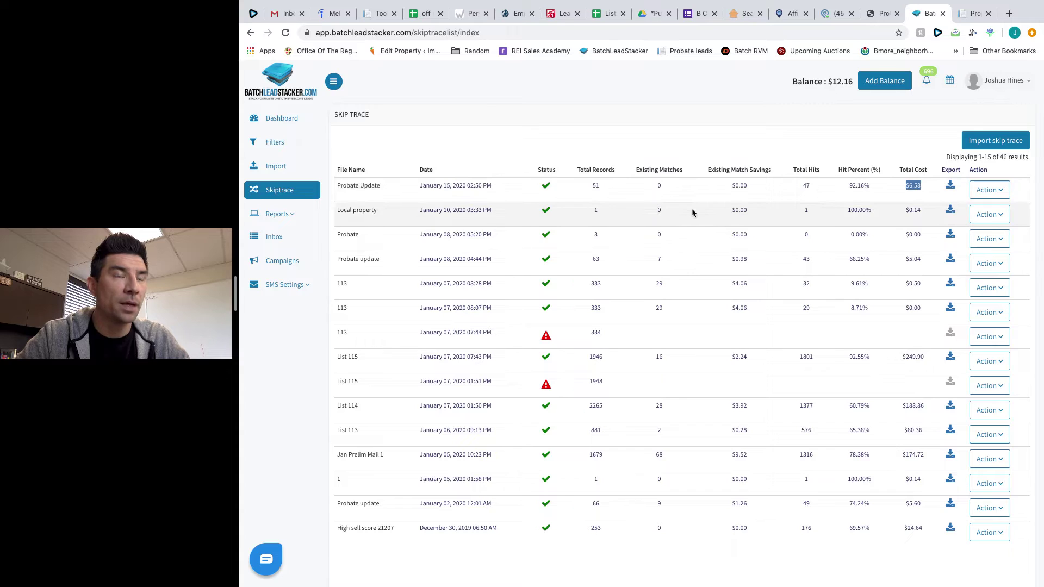
{"action": "left_click", "coordinate": [287, 150]}
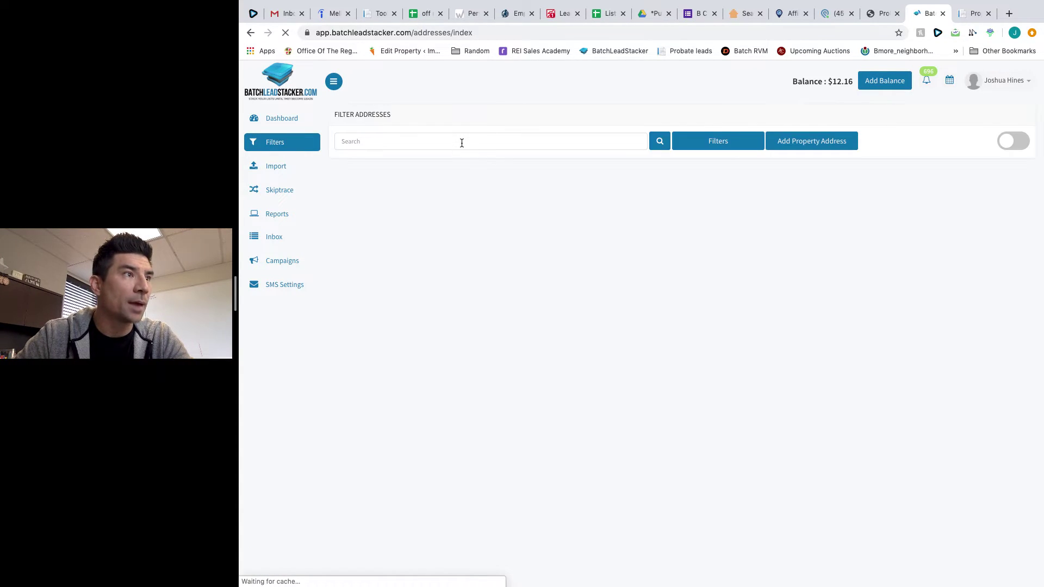
Filter addresses by a 'Probat' search plus the 011520 Import via probate tag.
{"action": "left_click", "coordinate": [462, 143]}
{"action": "left_click", "coordinate": [718, 140]}
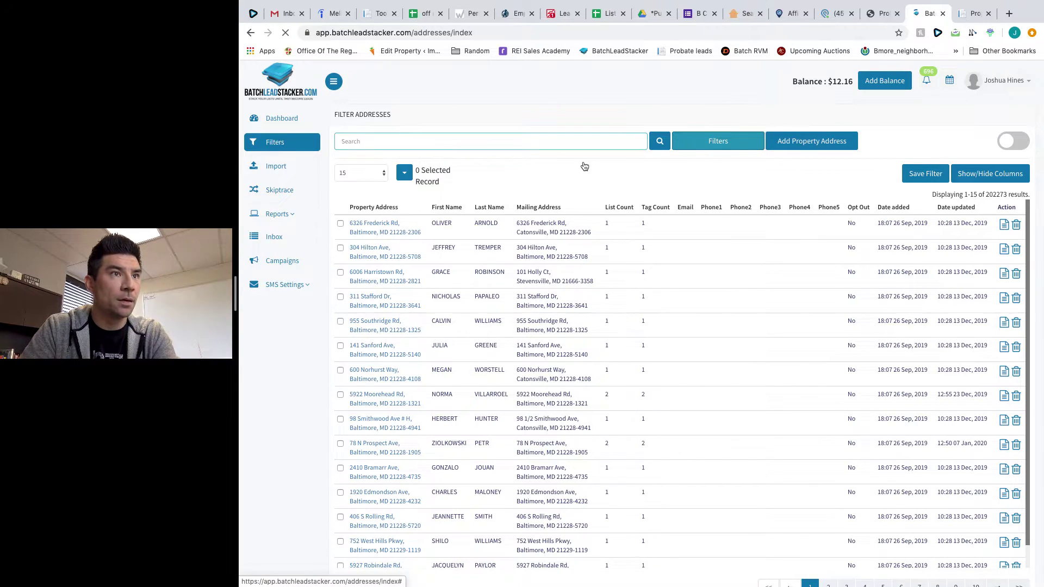
{"action": "left_click", "coordinate": [396, 142]}
{"action": "type", "text": "Probat"}
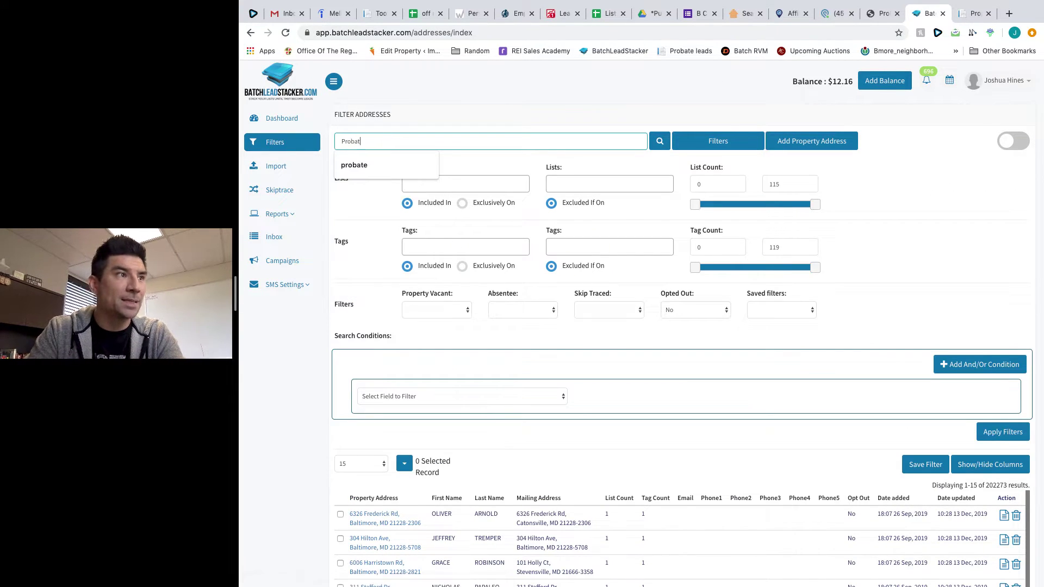
{"action": "left_click", "coordinate": [376, 163]}
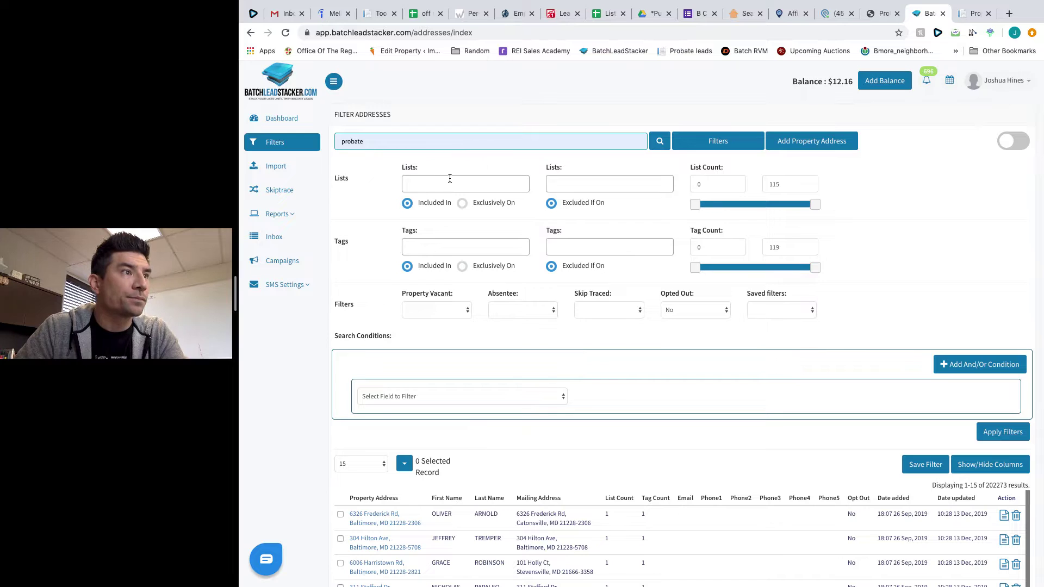
{"action": "left_click", "coordinate": [437, 247]}
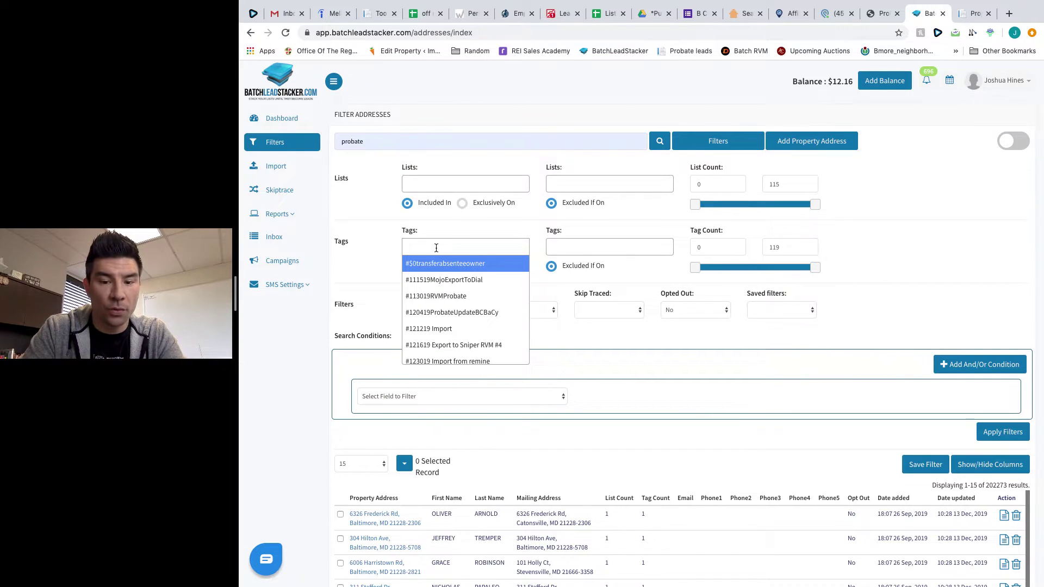
{"action": "type", "text": "0115"}
{"action": "left_click", "coordinate": [434, 269]}
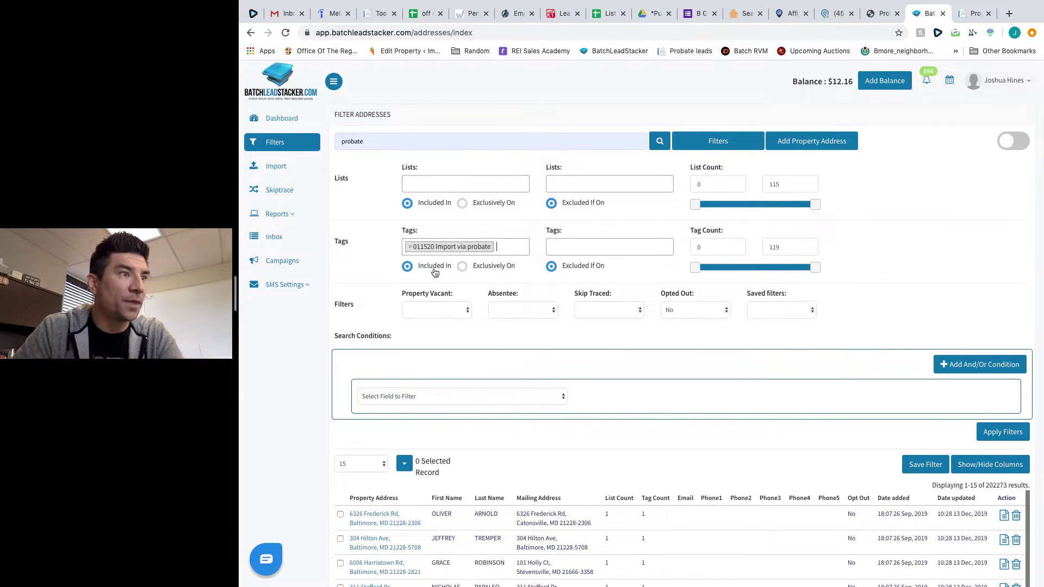
{"action": "left_click", "coordinate": [996, 433]}
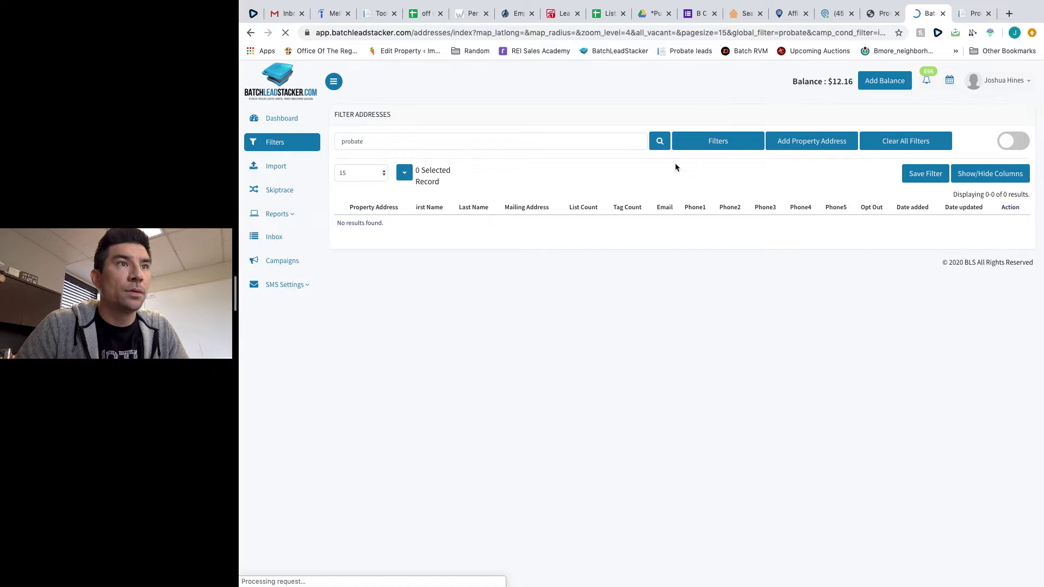
Clear all filters, then filter by the Probate list and the 011520 Import via probate tag.
{"action": "left_click", "coordinate": [714, 148]}
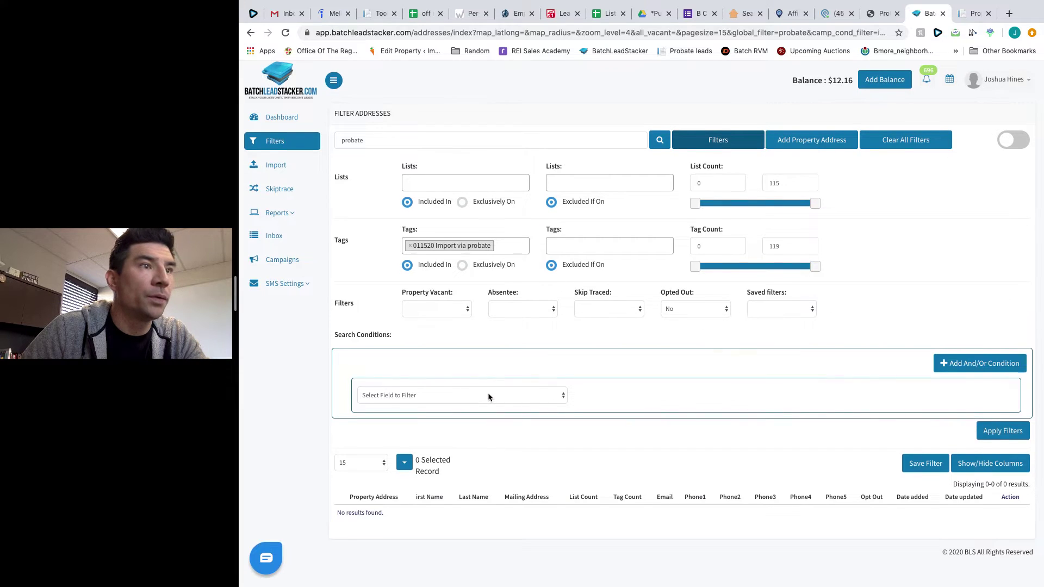
{"action": "left_click", "coordinate": [879, 141]}
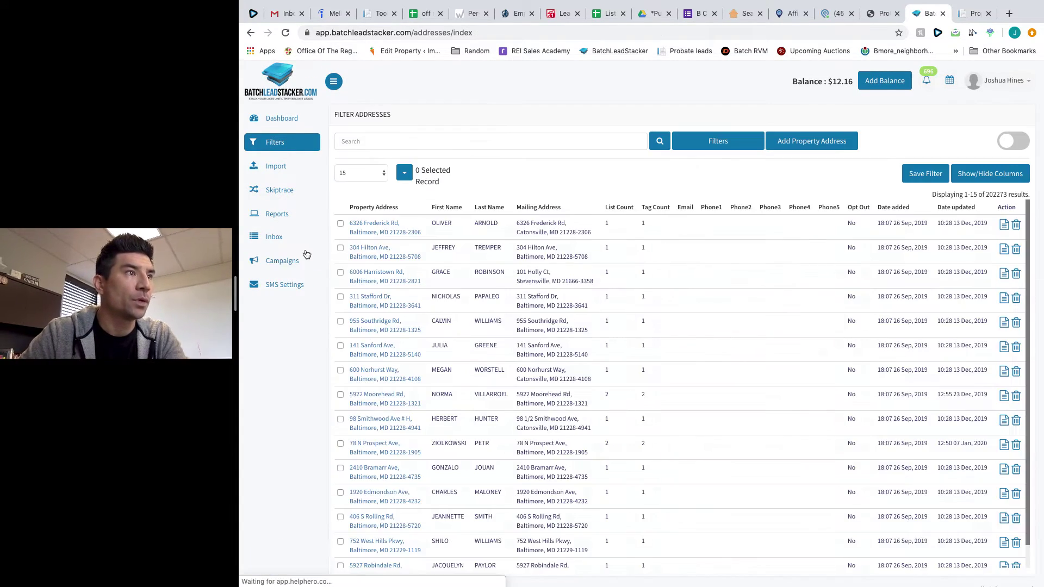
{"action": "left_click", "coordinate": [705, 141]}
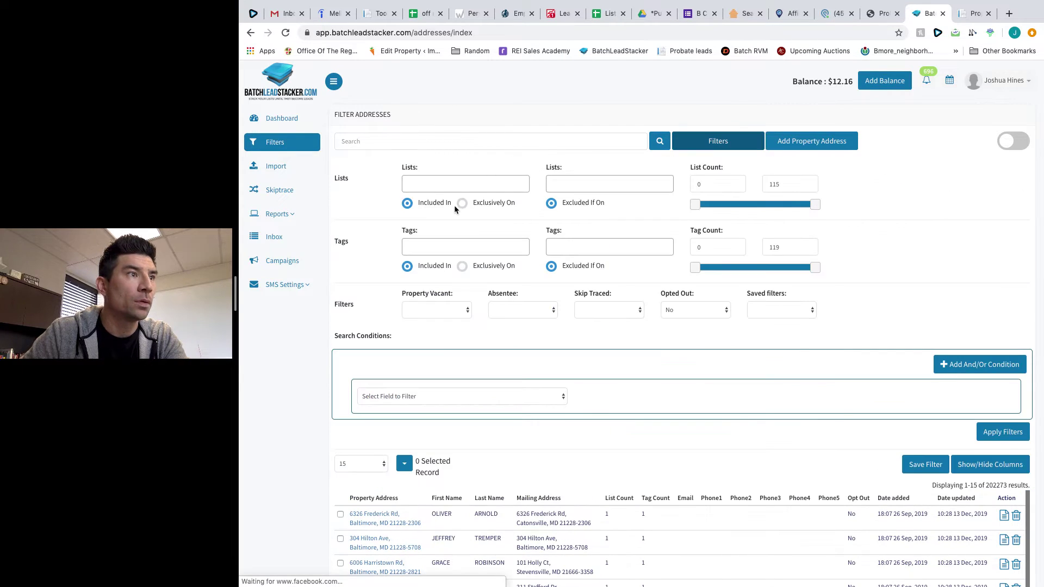
{"action": "left_click", "coordinate": [455, 183]}
{"action": "type", "text": "proba"}
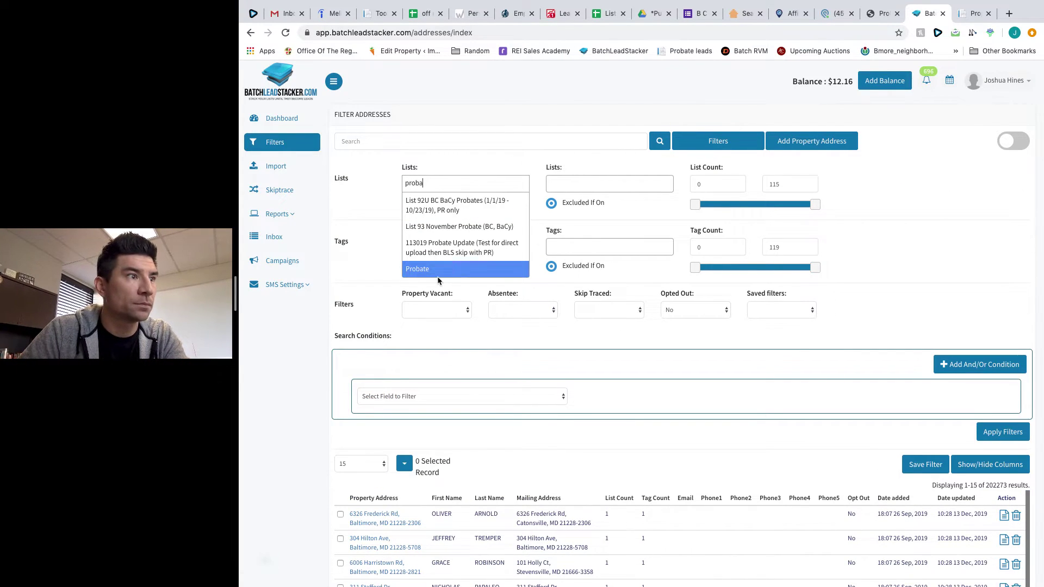
{"action": "left_click", "coordinate": [438, 276]}
{"action": "left_click", "coordinate": [428, 248]}
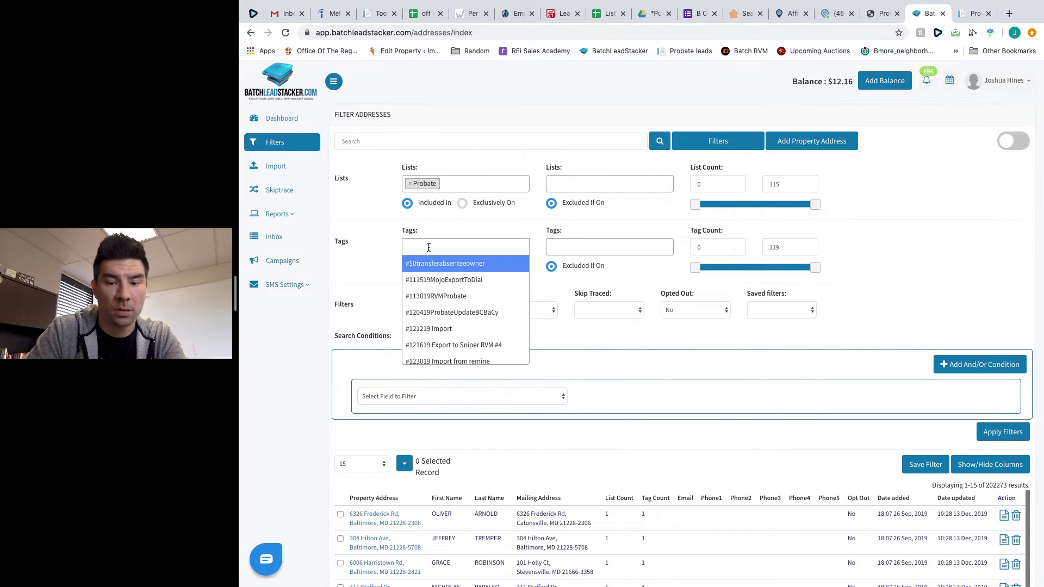
{"action": "type", "text": "0115"}
{"action": "left_click", "coordinate": [430, 263]}
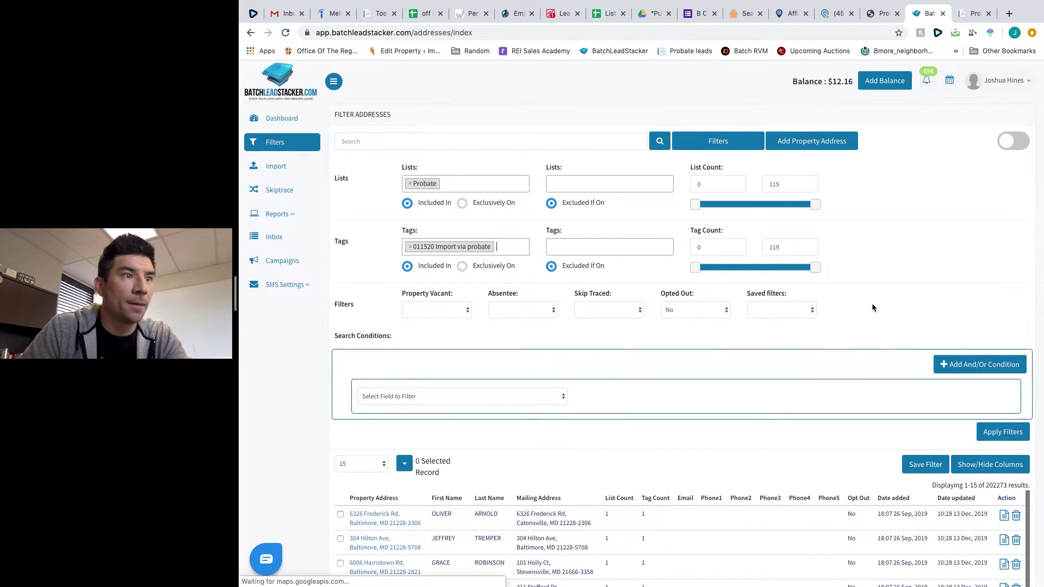
Apply the Probate list and tag filters, then add Skip Traced = Yes and reapply.
{"action": "left_click", "coordinate": [997, 432]}
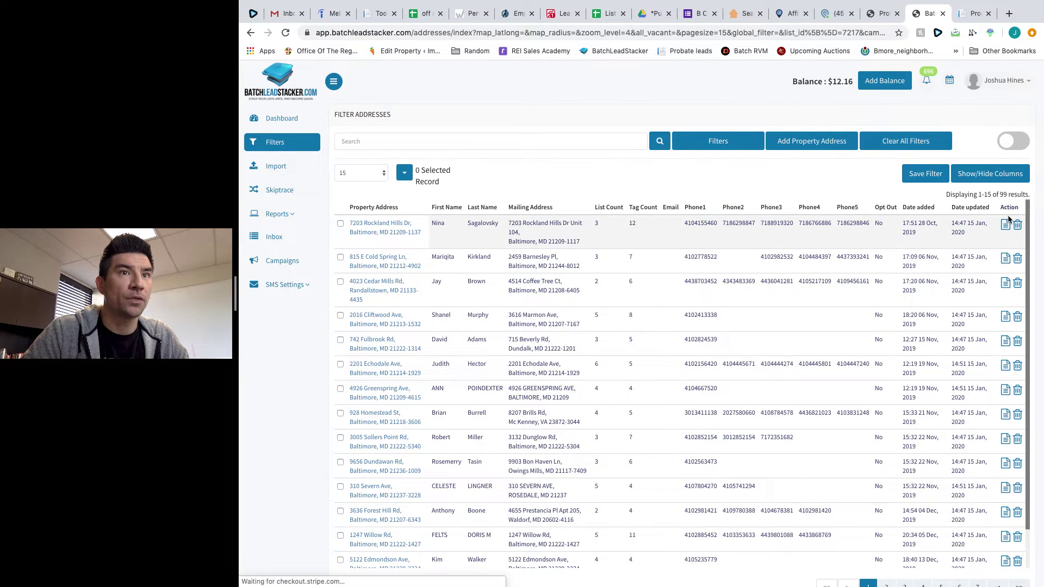
{"action": "left_click", "coordinate": [691, 143]}
{"action": "left_click", "coordinate": [609, 310]}
{"action": "left_click", "coordinate": [988, 396]}
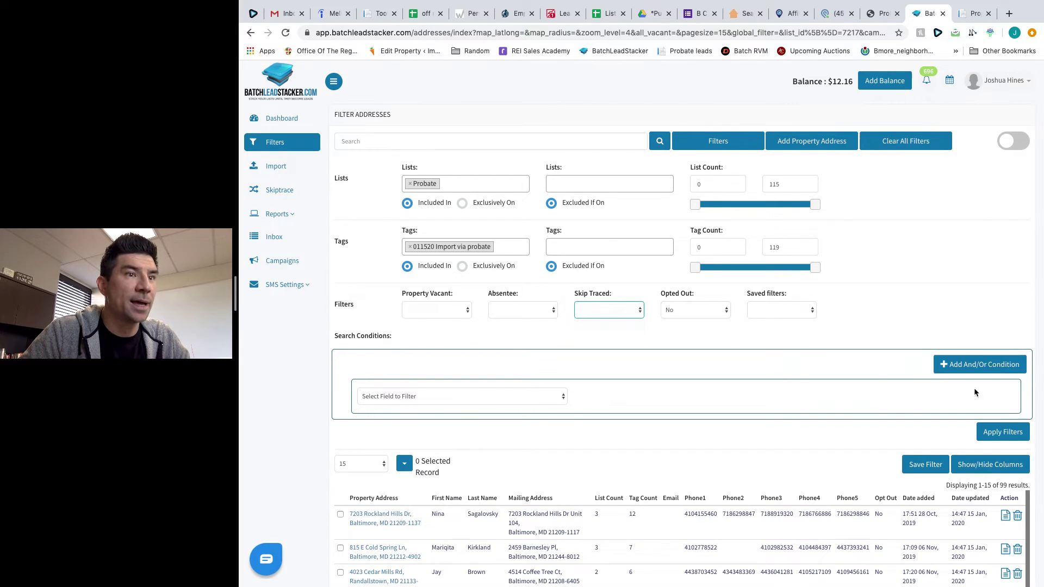
{"action": "key", "text": "y"}
{"action": "left_click", "coordinate": [1003, 433]}
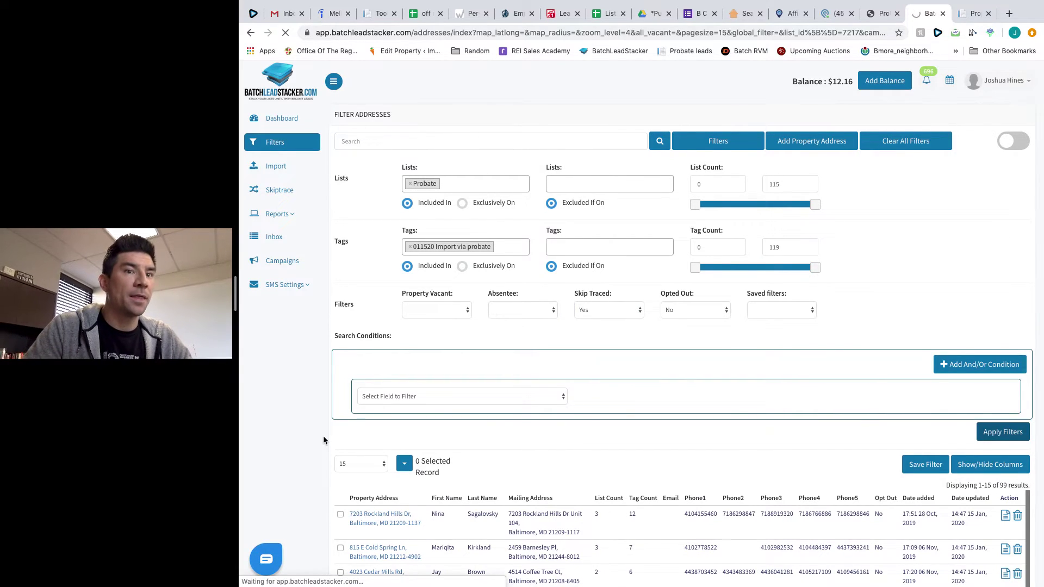